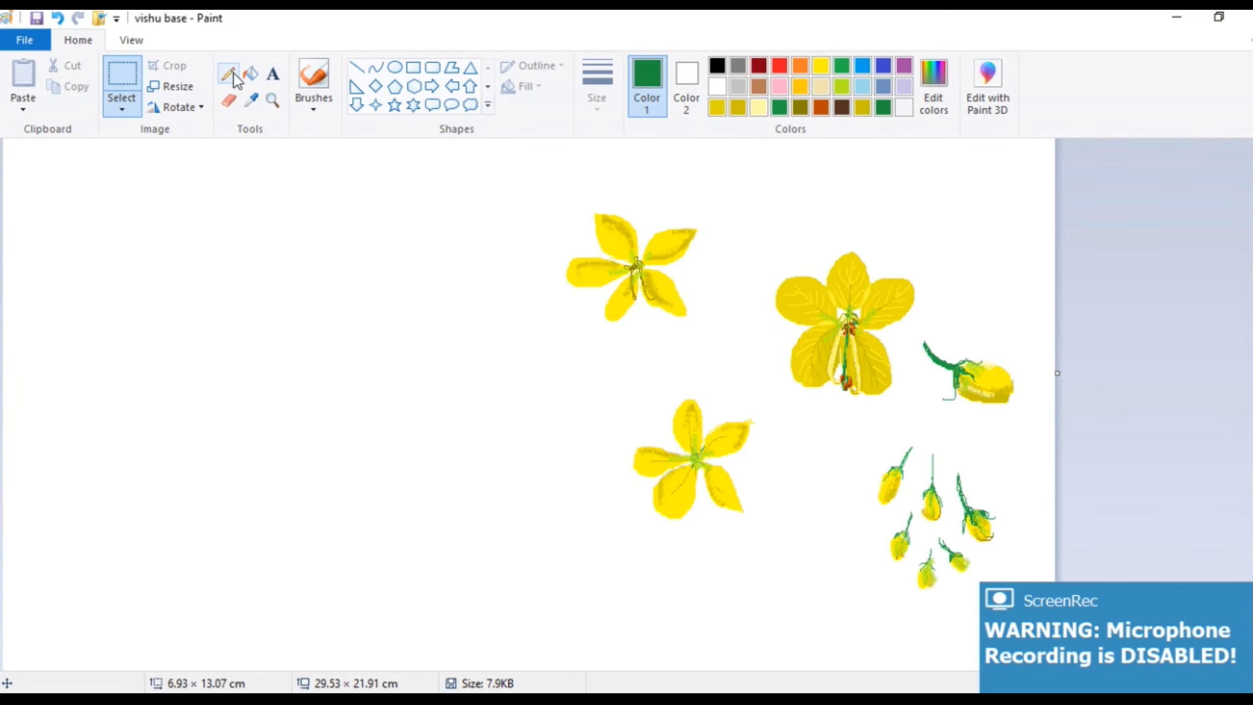
- Draw the main crossing stems in green with the Pencil on the blank area at the canvas's left side
click(234, 74)
click(596, 84)
click(613, 220)
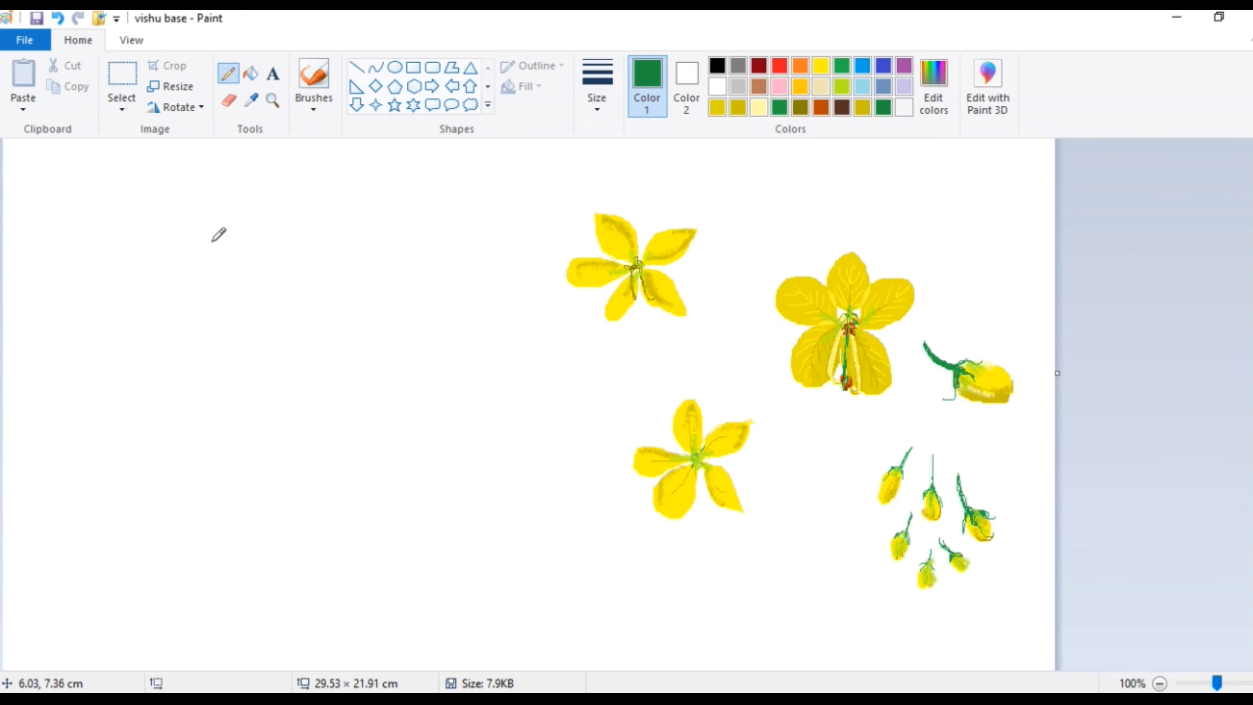
drag(211, 303, 220, 442)
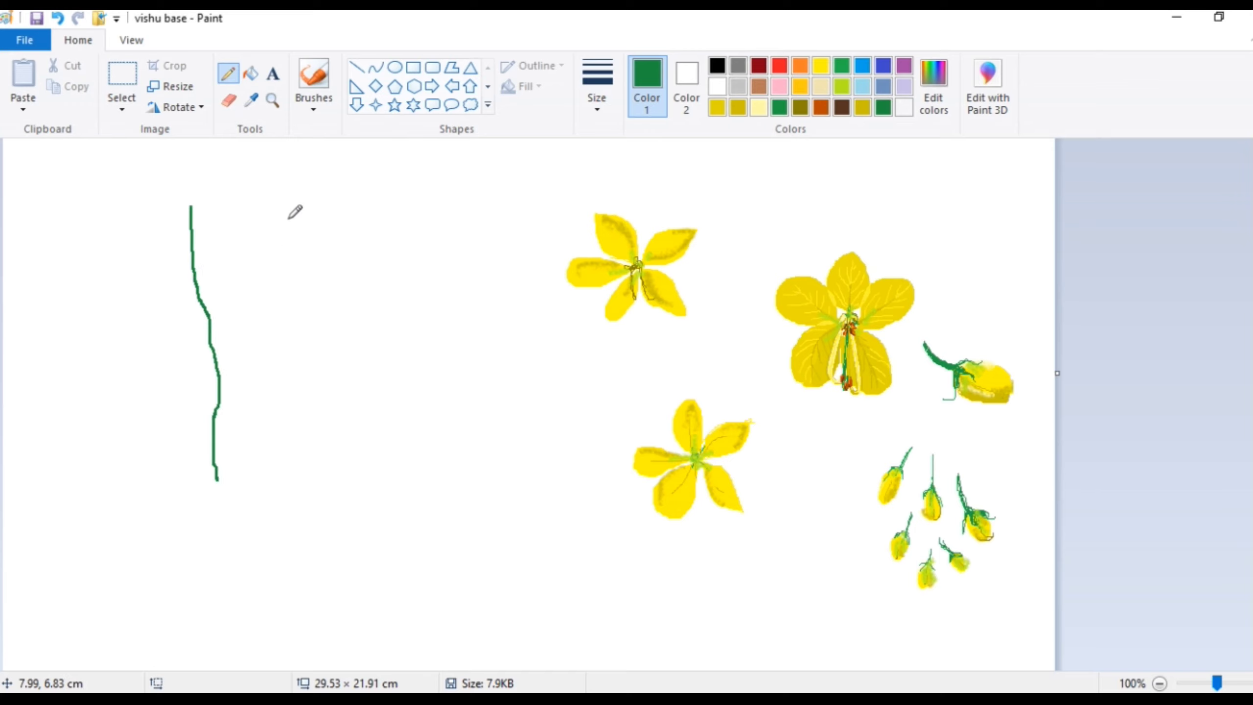
mouse_move(241, 271)
mouse_down()
mouse_move(250, 362)
mouse_move(225, 407)
mouse_up()
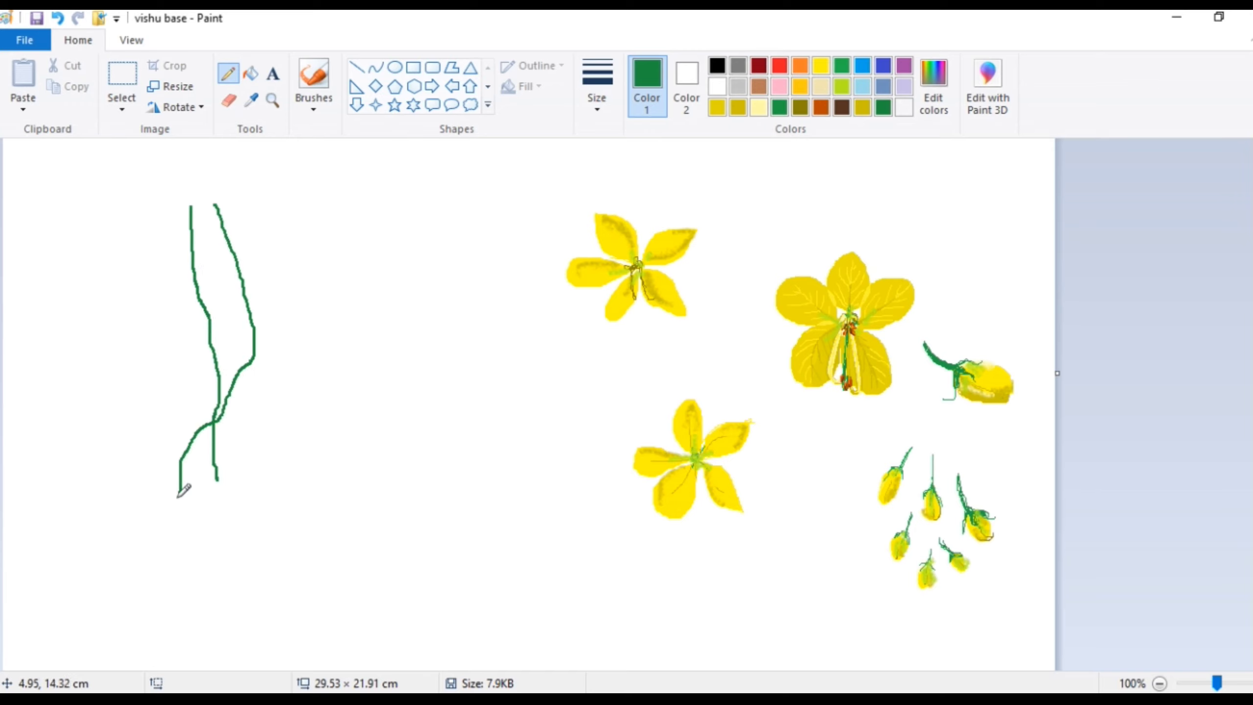
drag(211, 252, 255, 375)
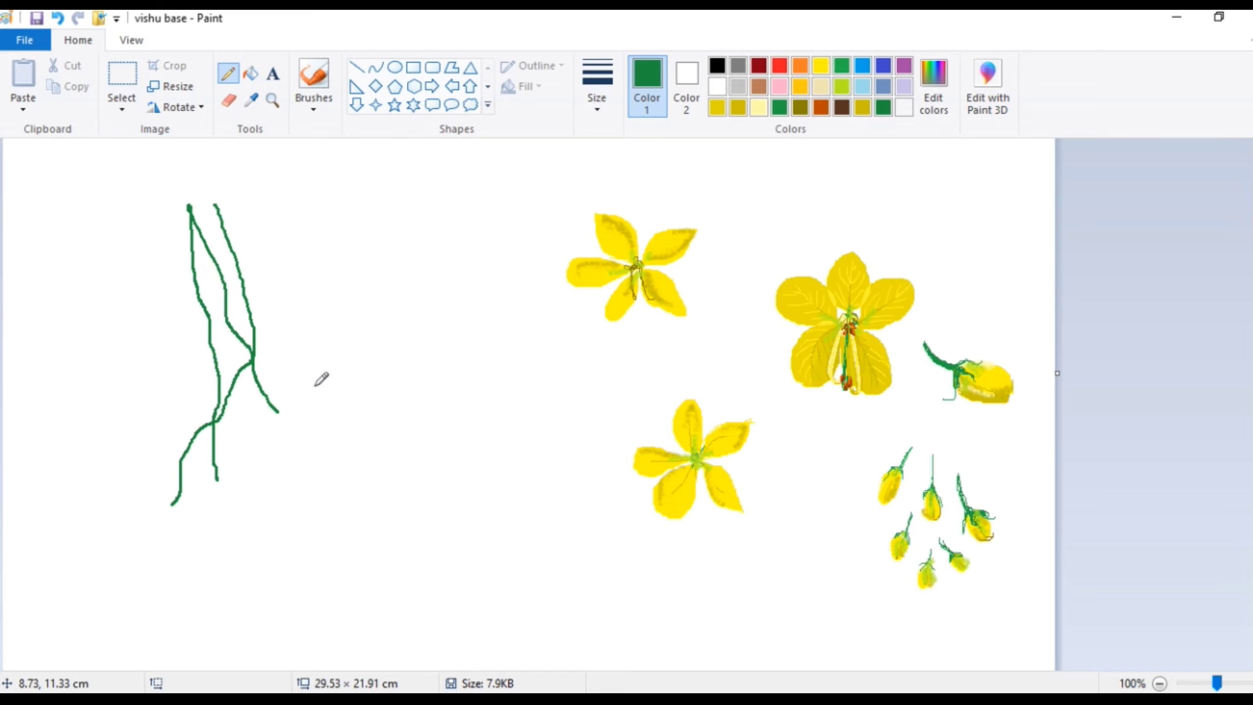
- Change the pencil thickness, strengthen the upper stems and extend them with thinner drooping branches
click(595, 104)
click(618, 237)
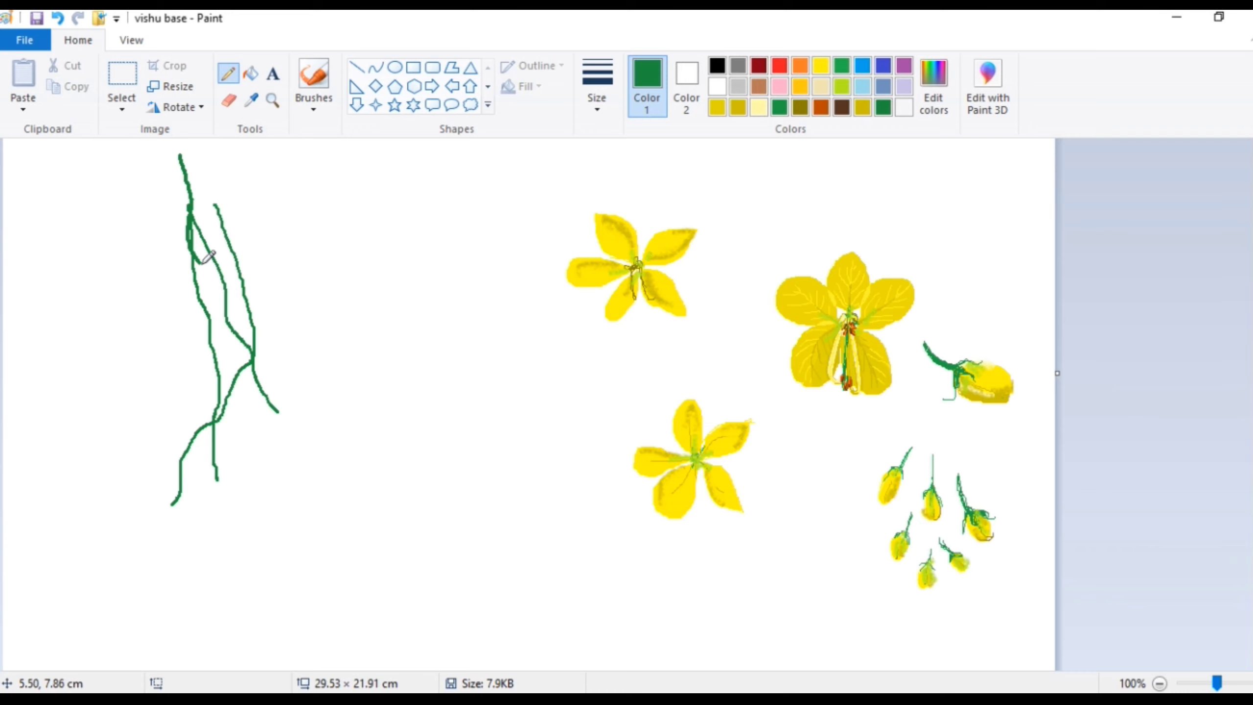
drag(202, 262, 227, 286)
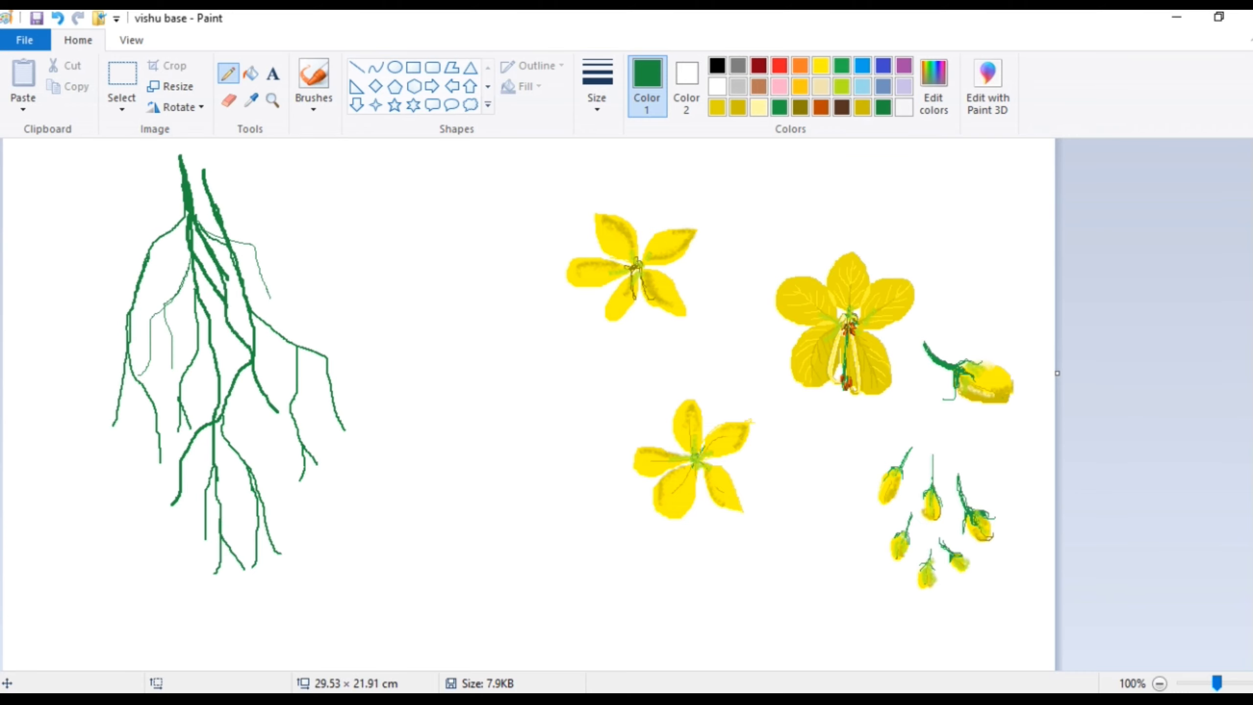
- Turn on transparent selection and move the lower five-petal flower up beside the green stems
click(122, 109)
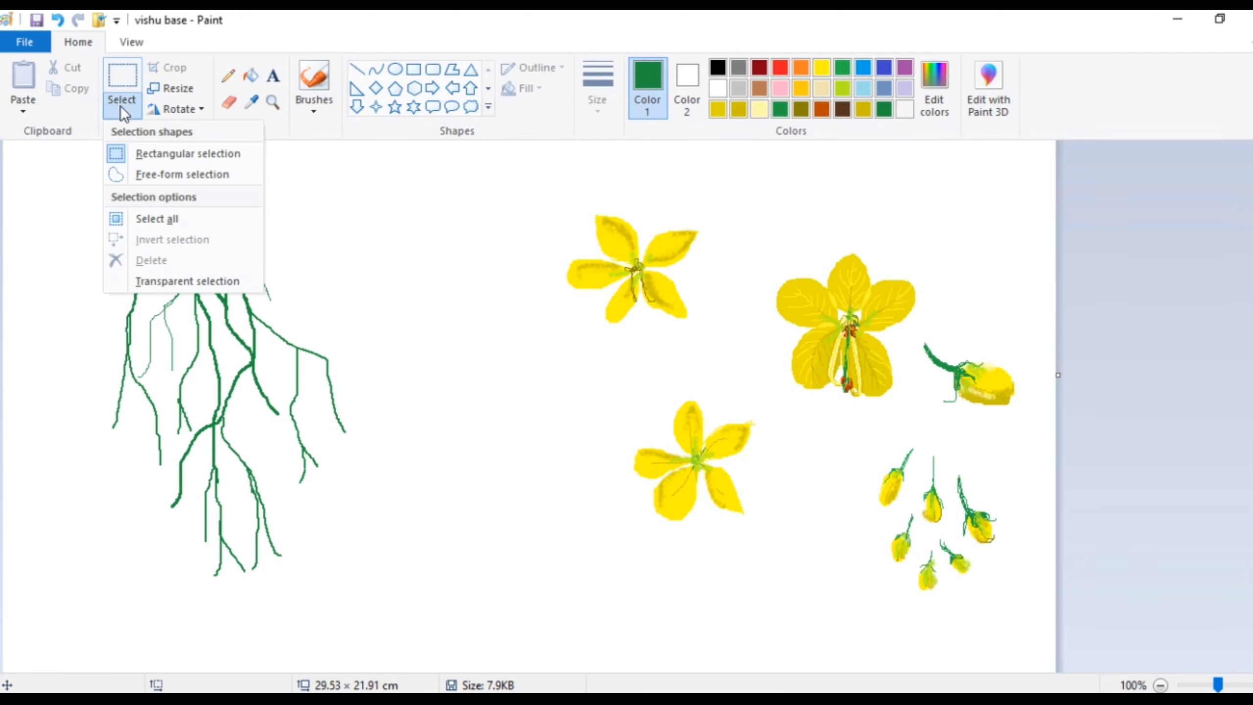
click(193, 284)
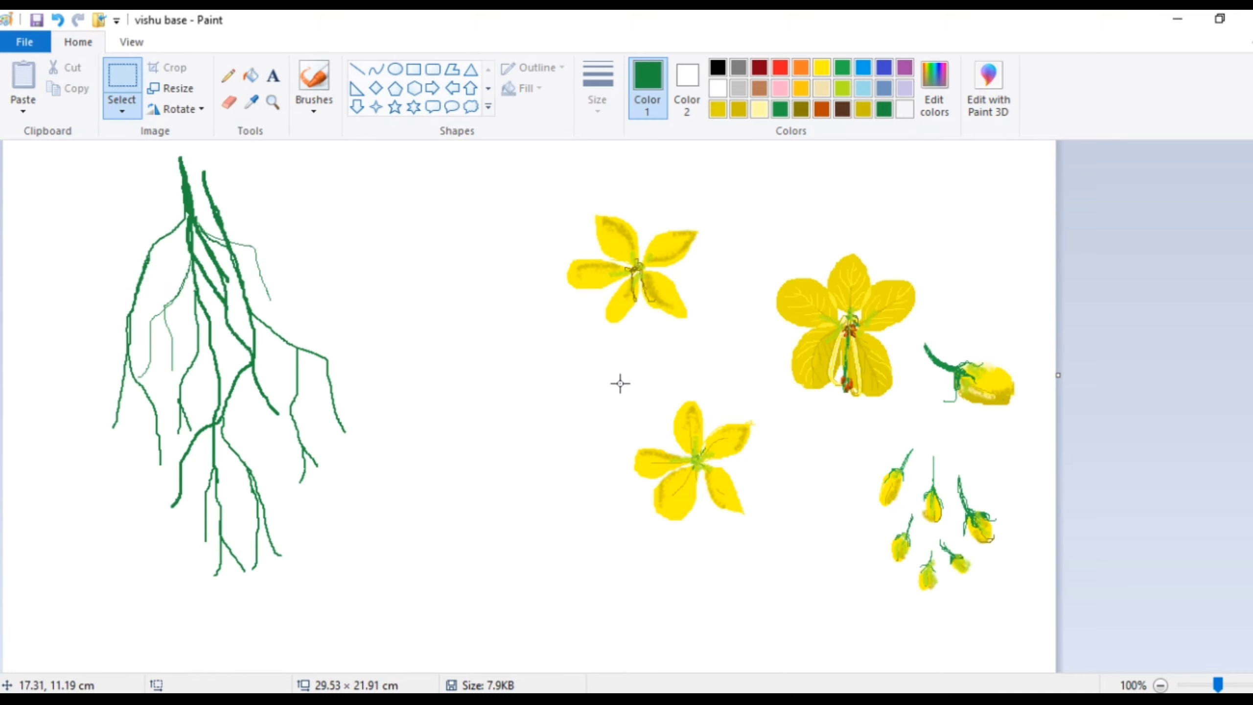
drag(619, 383, 765, 563)
mouse_move(703, 505)
mouse_down()
mouse_move(321, 400)
mouse_move(452, 296)
mouse_up()
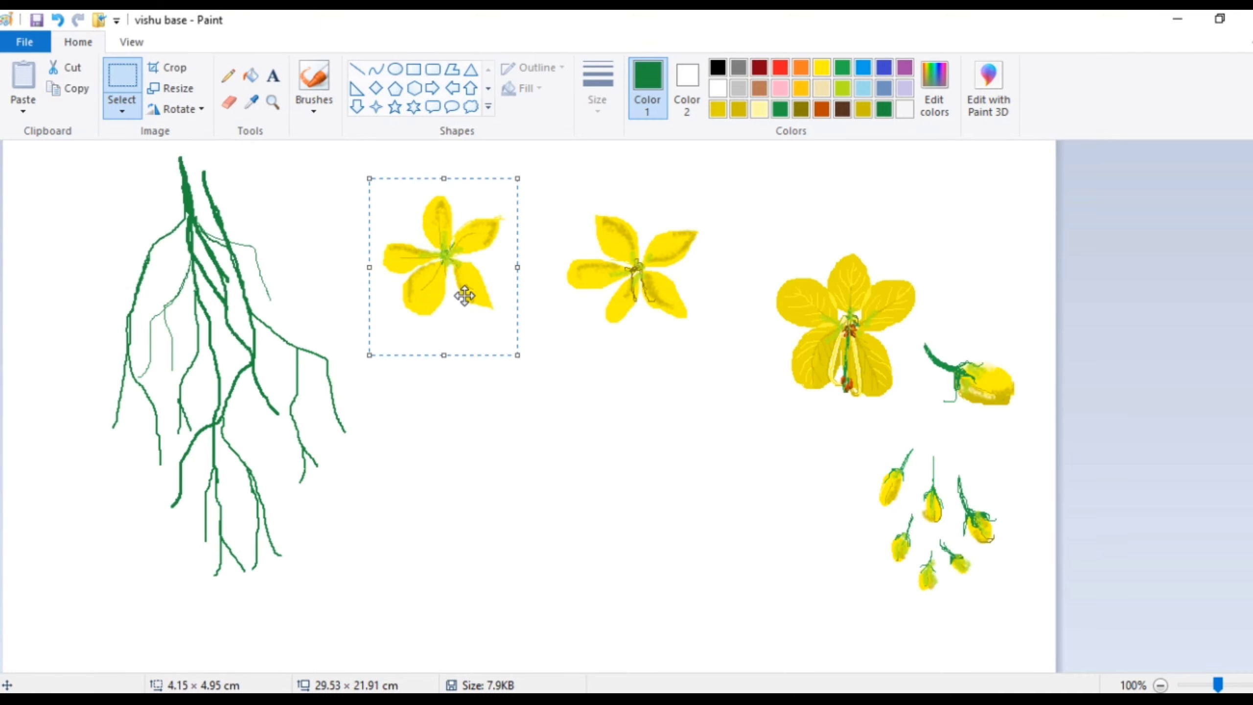
click(619, 423)
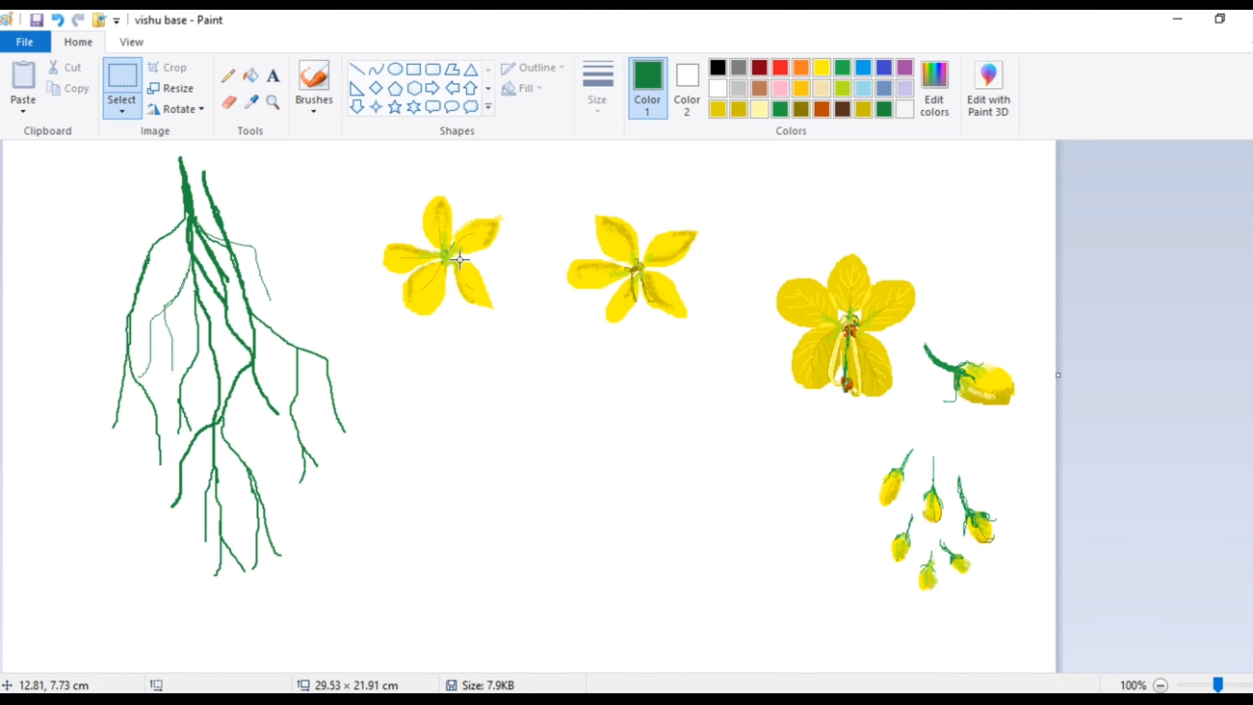
- Scale the five-petal flower beside the stems to 40% with its aspect ratio maintained
drag(515, 327, 517, 327)
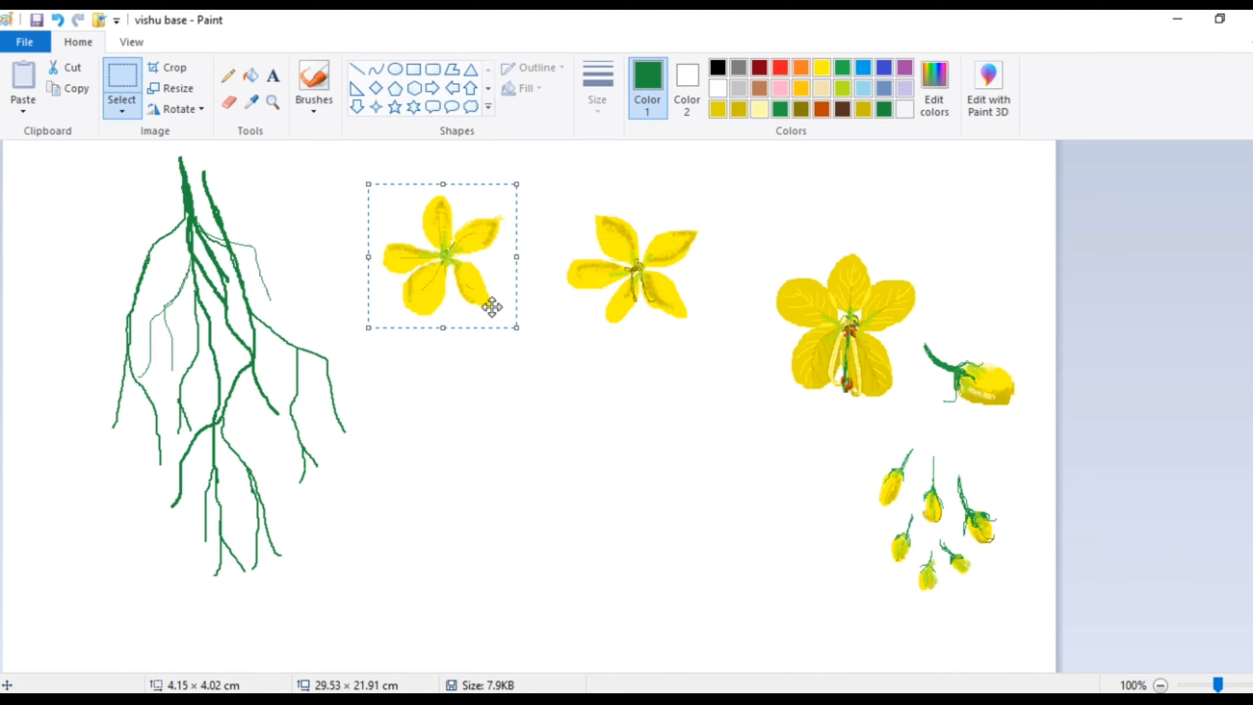
click(170, 88)
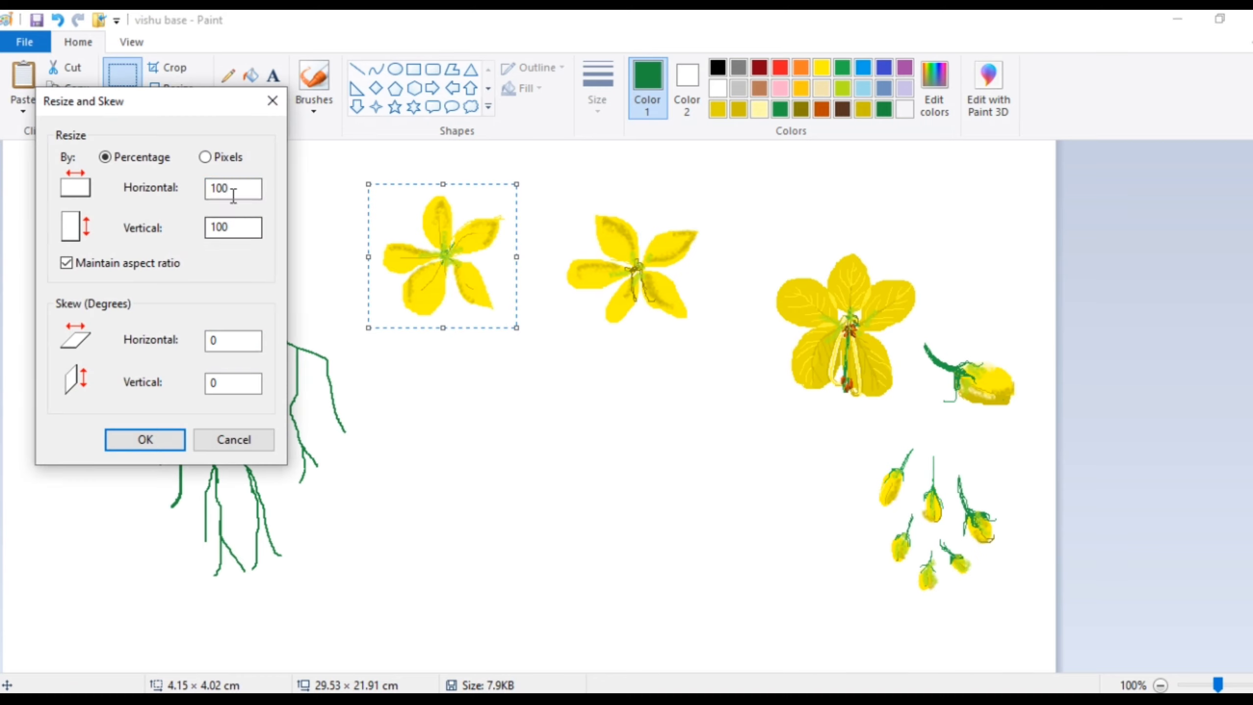
text(40)
click(144, 439)
- Copy the shrunken flower repeatedly over the upper stems, flipping it to vary the cluster
drag(396, 219, 160, 258)
ctrl+drag(160, 258, 262, 294)
ctrl+drag(262, 294, 196, 235)
ctrl+drag(195, 234, 154, 325)
ctrl+drag(153, 325, 234, 358)
click(180, 109)
click(206, 214)
- Move the other five-petal flower closer to the cluster and paste the full-size flower below it
drag(556, 191, 728, 376)
drag(660, 310, 569, 342)
click(119, 112)
key(ctrl+v)
drag(77, 213, 409, 484)
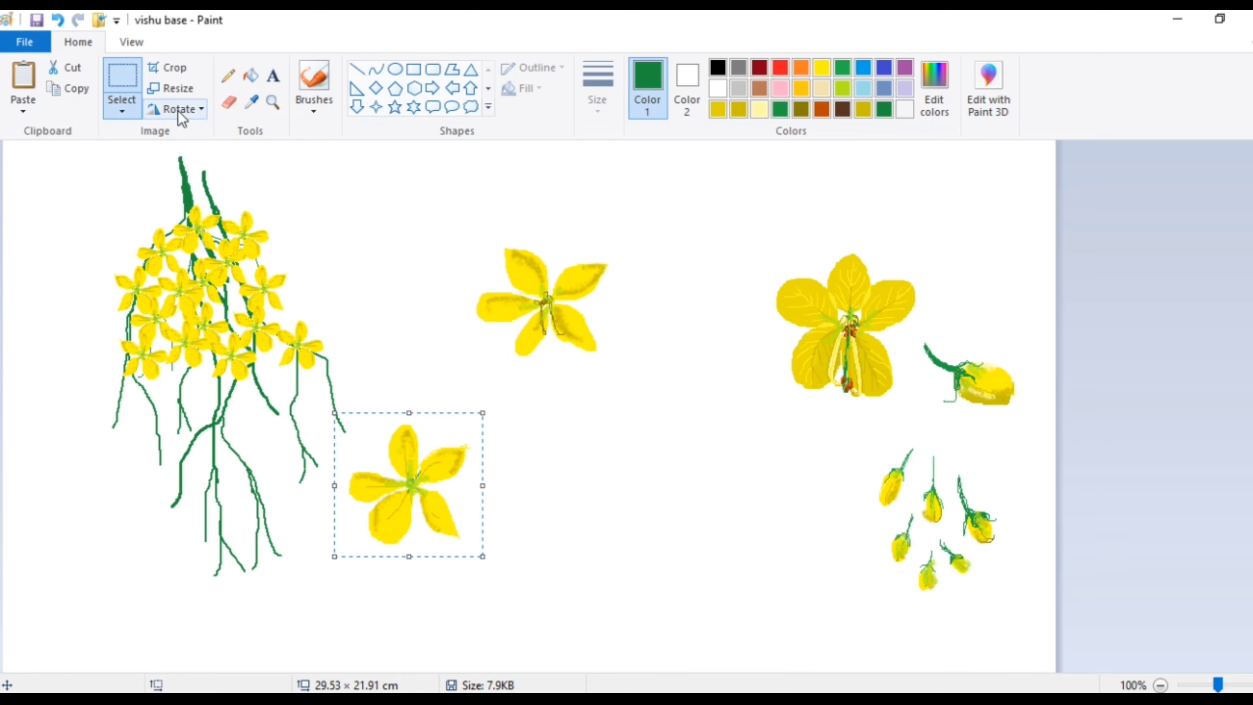
- Flip the pasted flower vertically and scale it to 35%
click(180, 109)
click(206, 214)
click(172, 89)
text(35)
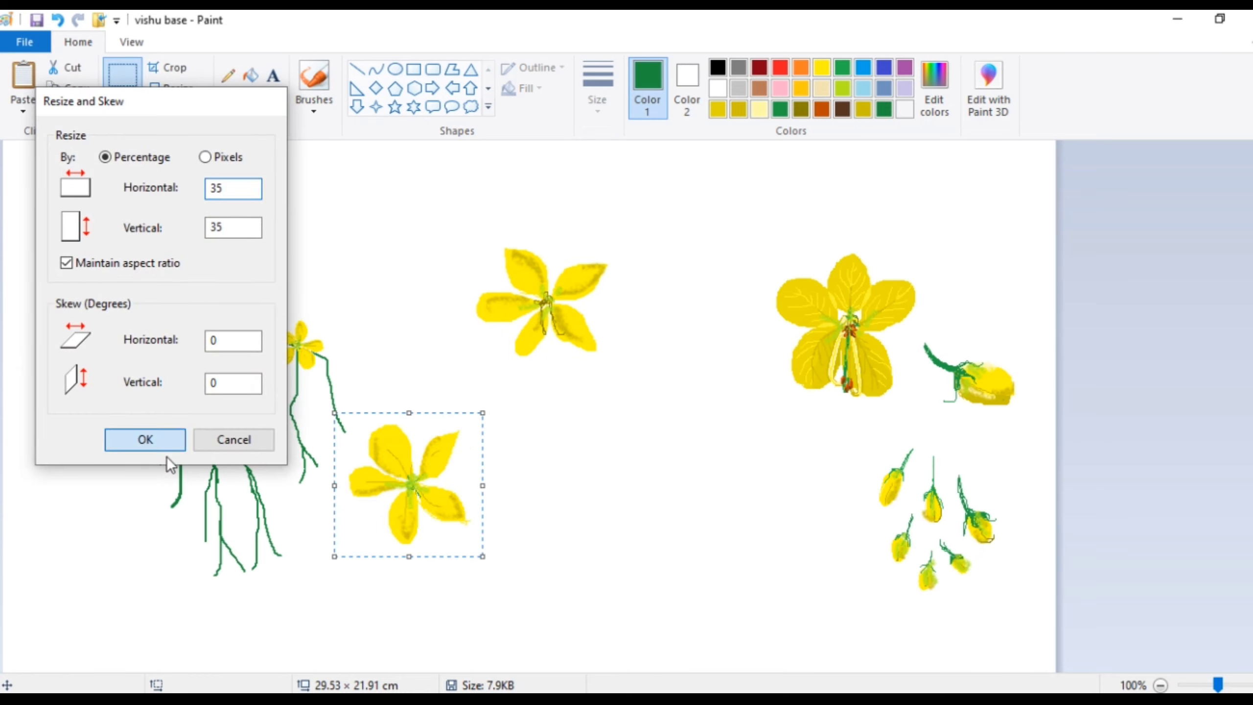
click(165, 447)
- Copy the flipped small flower across the middle stems and the cluster's gaps, varying its orientation
drag(361, 444, 295, 325)
ctrl+drag(295, 326, 183, 450)
ctrl+drag(183, 449, 234, 420)
ctrl+drag(233, 421, 198, 387)
ctrl+drag(198, 386, 169, 412)
click(180, 109)
ctrl+drag(168, 412, 232, 314)
click(209, 215)
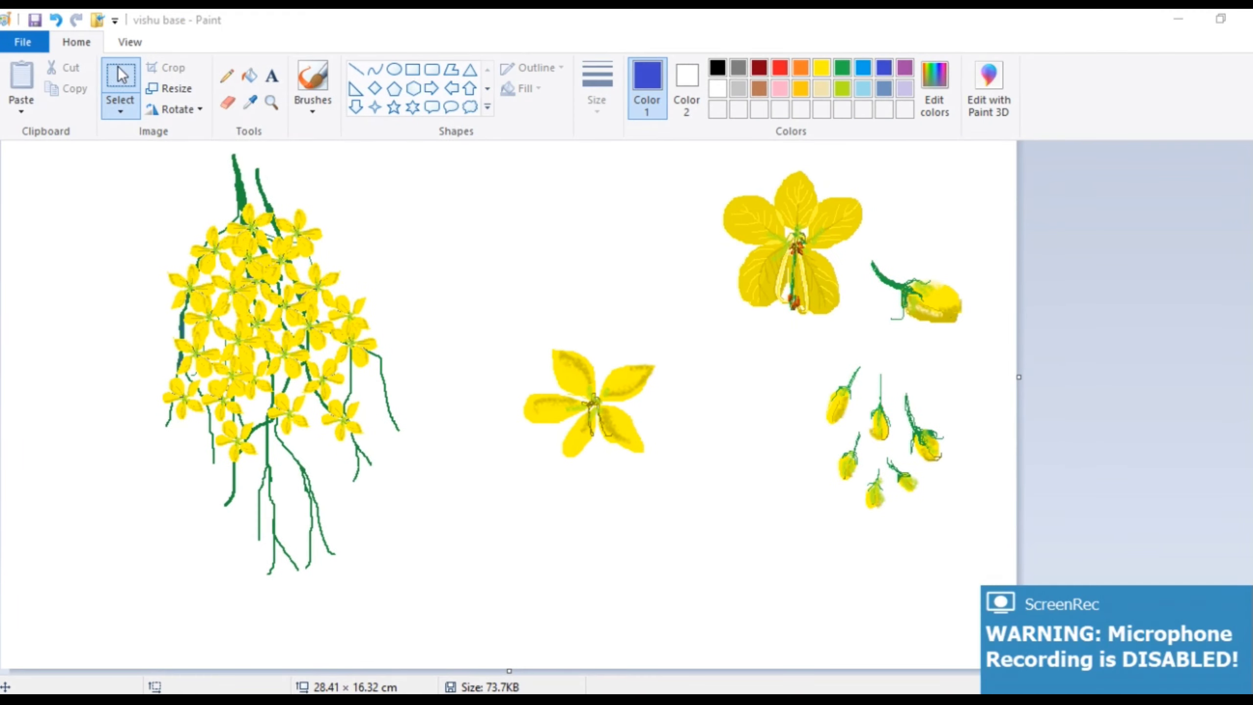
- Select the remaining large five-petal flower with the brown centre and scale it to 40%
drag(481, 312, 682, 497)
click(170, 88)
text(10)
key(BackSpace)
key(BackSpace)
text(40)
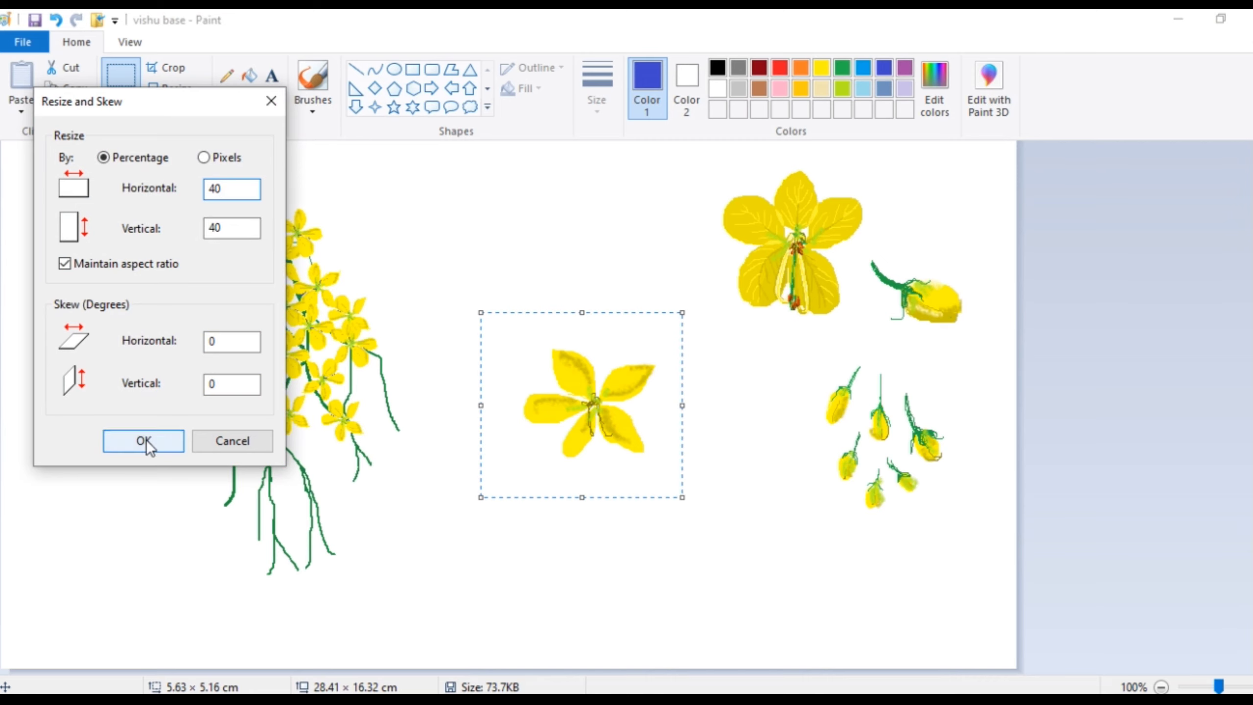
click(144, 441)
- Copy the scaled brown-centred flower along the cluster's right edge, left edge and lower stems
drag(589, 419, 438, 472)
ctrl+drag(438, 472, 386, 416)
ctrl+drag(386, 416, 339, 434)
ctrl+drag(339, 434, 220, 482)
ctrl+drag(220, 481, 292, 541)
ctrl+drag(291, 541, 408, 518)
ctrl+drag(408, 518, 327, 557)
ctrl+drag(327, 557, 501, 605)
- Scale the small flower by another 40% and place tiny copies around the edges of the cluster
key(ctrl+w)
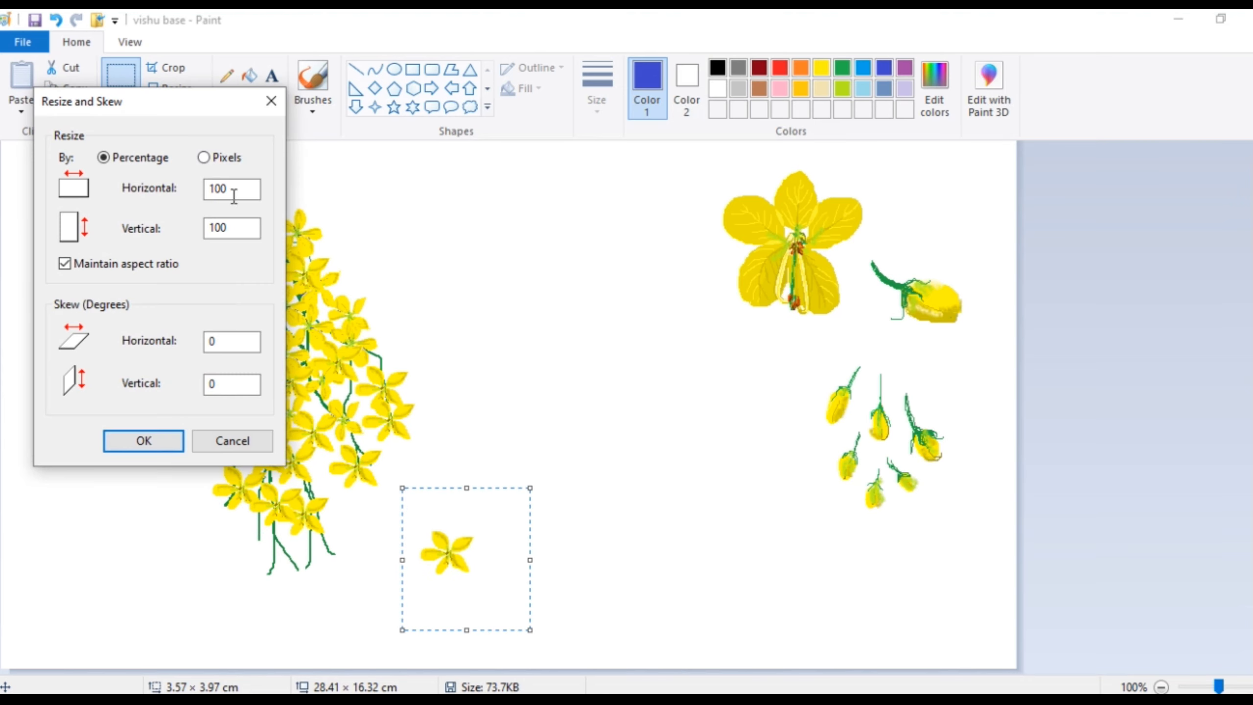
text(40)
key(Return)
drag(433, 526, 229, 474)
ctrl+drag(228, 475, 353, 274)
click(582, 366)
- Scale the large veined flower with the red centre to 40% and place copies of it over the cluster
drag(867, 181, 727, 336)
drag(862, 333, 625, 366)
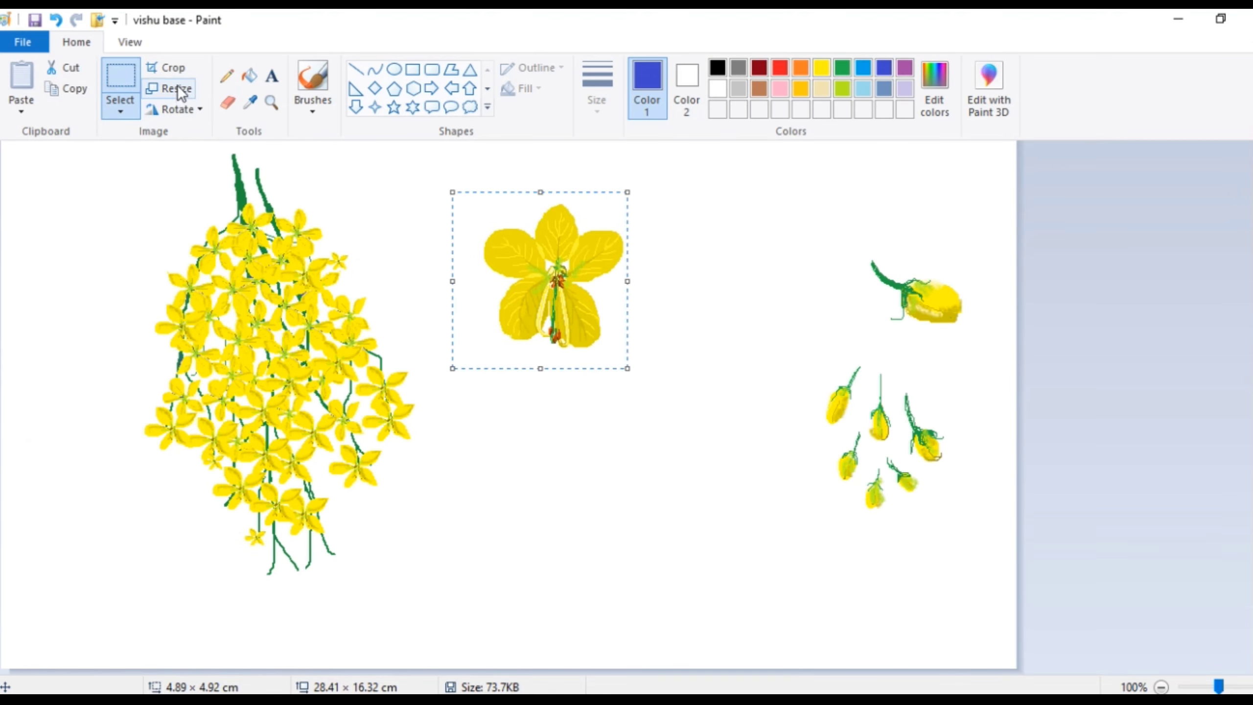
key(ctrl+w)
text(40)
key(Return)
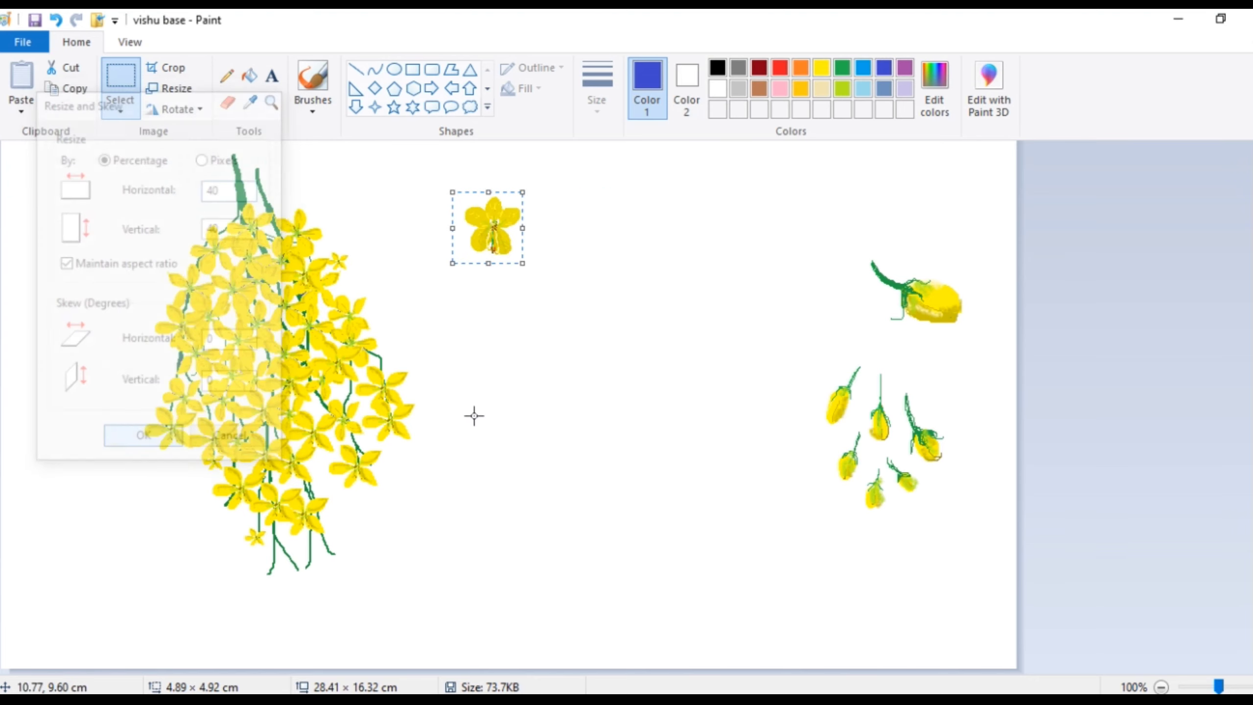
drag(486, 237, 279, 409)
- Scale the large single bud to 50% and place copies of it around the cluster's lower stems
drag(854, 227, 987, 344)
drag(940, 306, 601, 350)
click(169, 89)
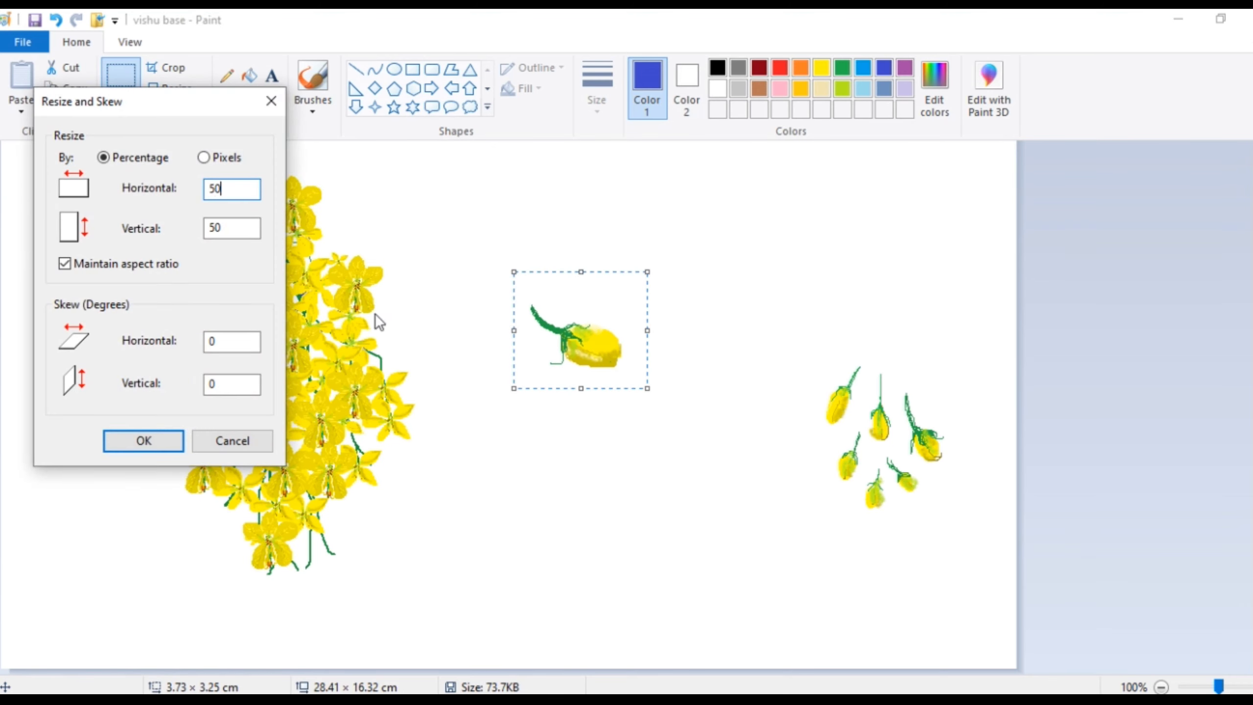
key(Return)
drag(552, 302, 355, 507)
drag(355, 508, 514, 485)
- Flip the bud and scale it down by another 50%
click(177, 109)
click(187, 214)
click(169, 88)
text(50)
click(163, 445)
- Place several copies of the tiny bud below the lowest flowers of the cluster
drag(448, 419, 313, 628)
drag(312, 627, 340, 647)
mouse_move(340, 646)
mouse_down()
mouse_move(363, 672)
mouse_move(362, 648)
mouse_up()
drag(362, 647, 375, 671)
click(559, 601)
- Move the group of six small buds closer to the cluster and scale the group to 80%
drag(815, 341, 978, 549)
drag(907, 467, 762, 468)
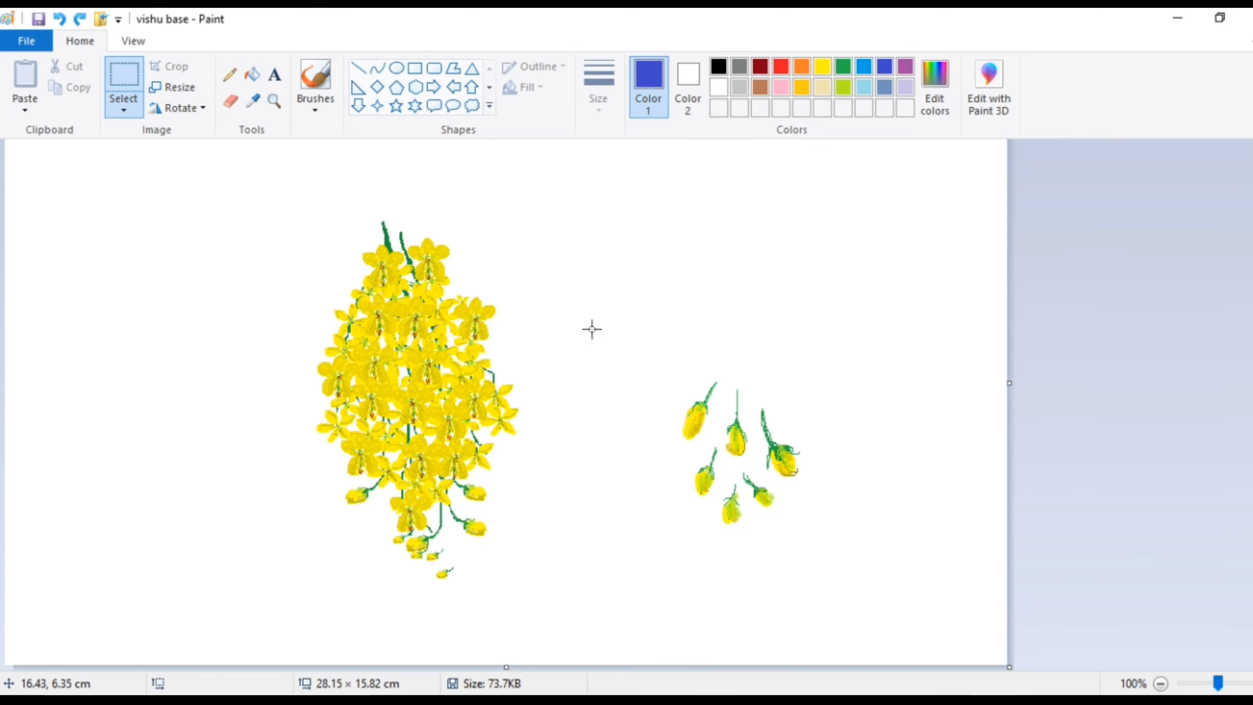
drag(623, 333, 864, 559)
click(168, 89)
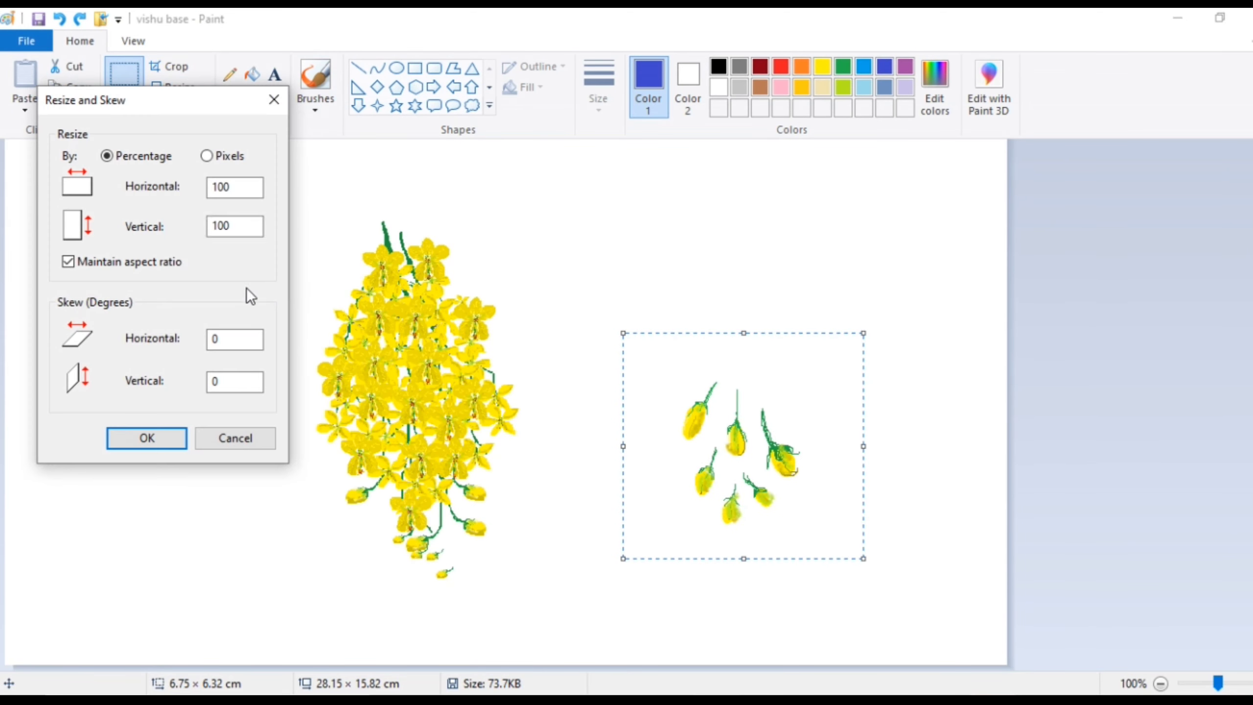
click(239, 186)
key(BackSpace)
key(BackSpace)
key(BackSpace)
text(80)
click(164, 443)
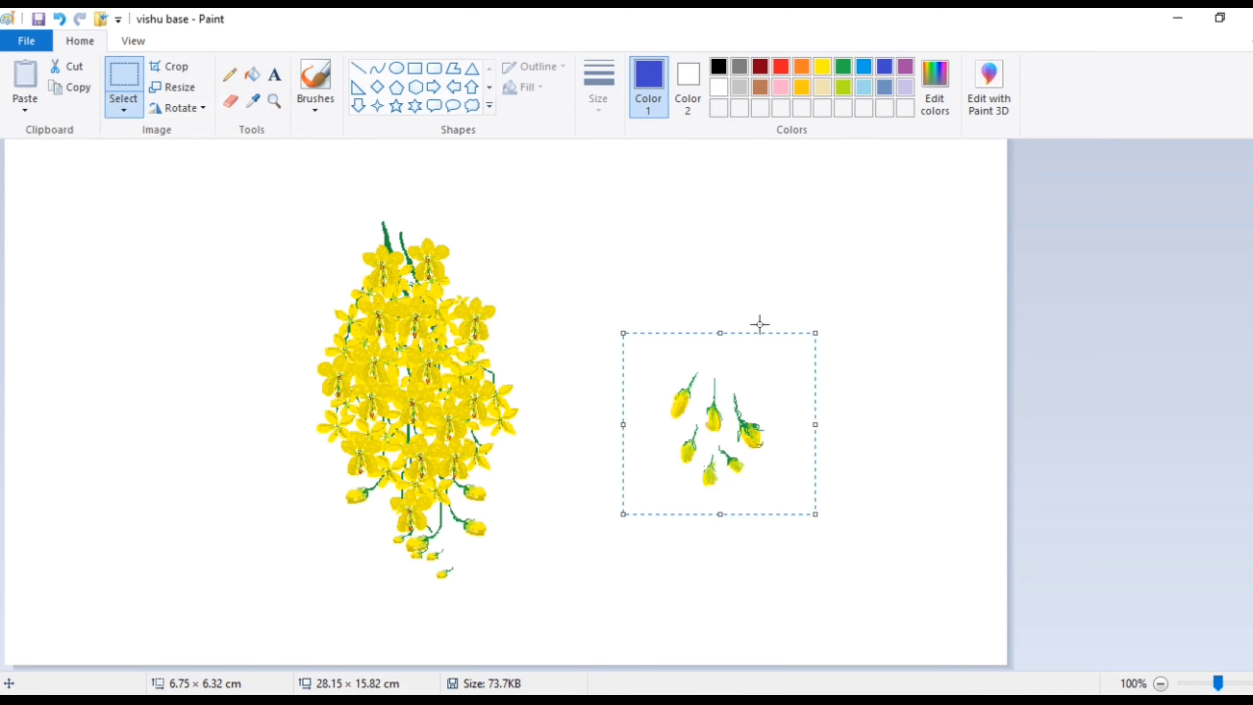
- Switch to free-form selection and arrange copies of the individual yellow buds around the cluster's lower tip
click(760, 324)
click(123, 110)
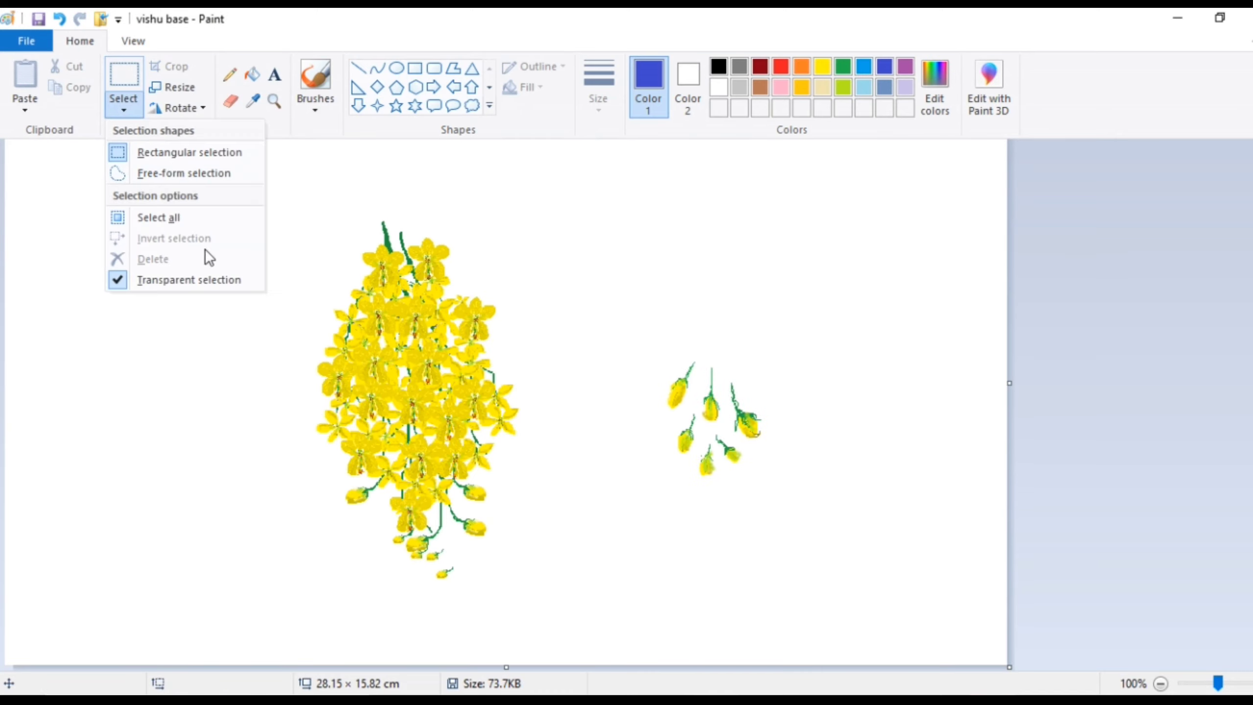
click(120, 174)
mouse_move(681, 416)
mouse_down()
mouse_move(699, 365)
mouse_move(662, 338)
mouse_move(661, 417)
mouse_up()
mouse_move(666, 373)
mouse_down()
mouse_move(610, 424)
mouse_move(412, 533)
mouse_move(429, 508)
mouse_up()
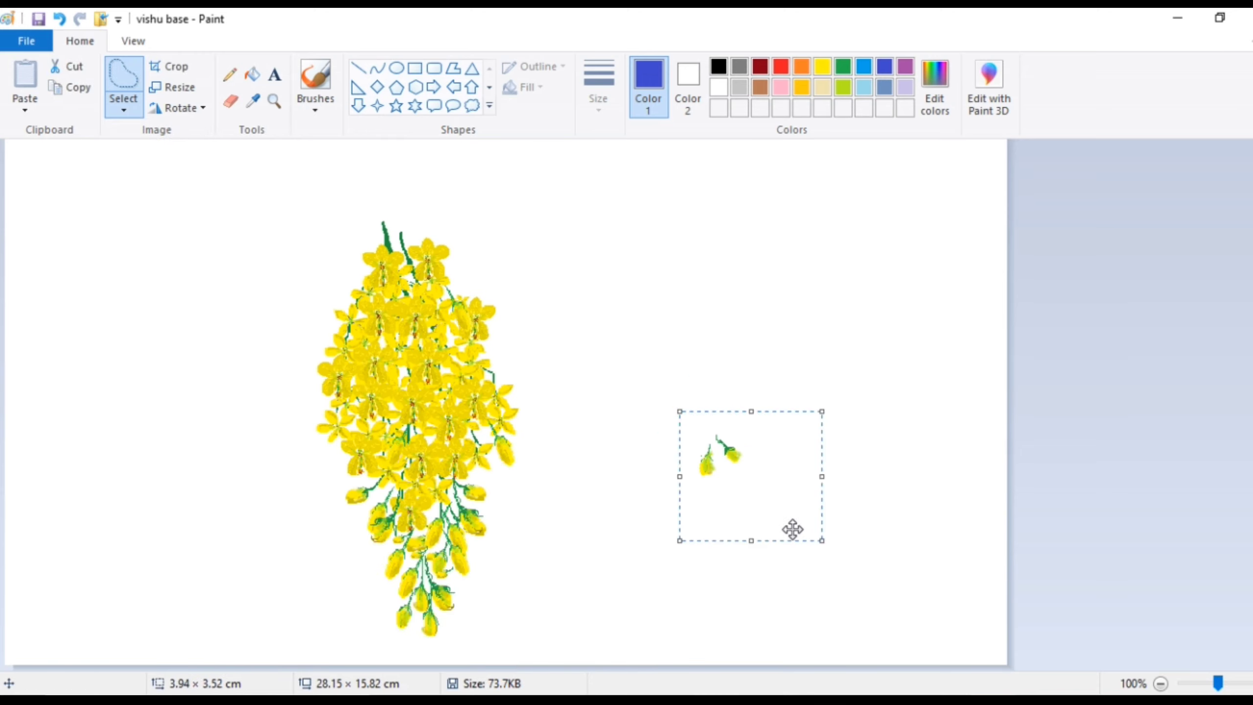
click(618, 571)
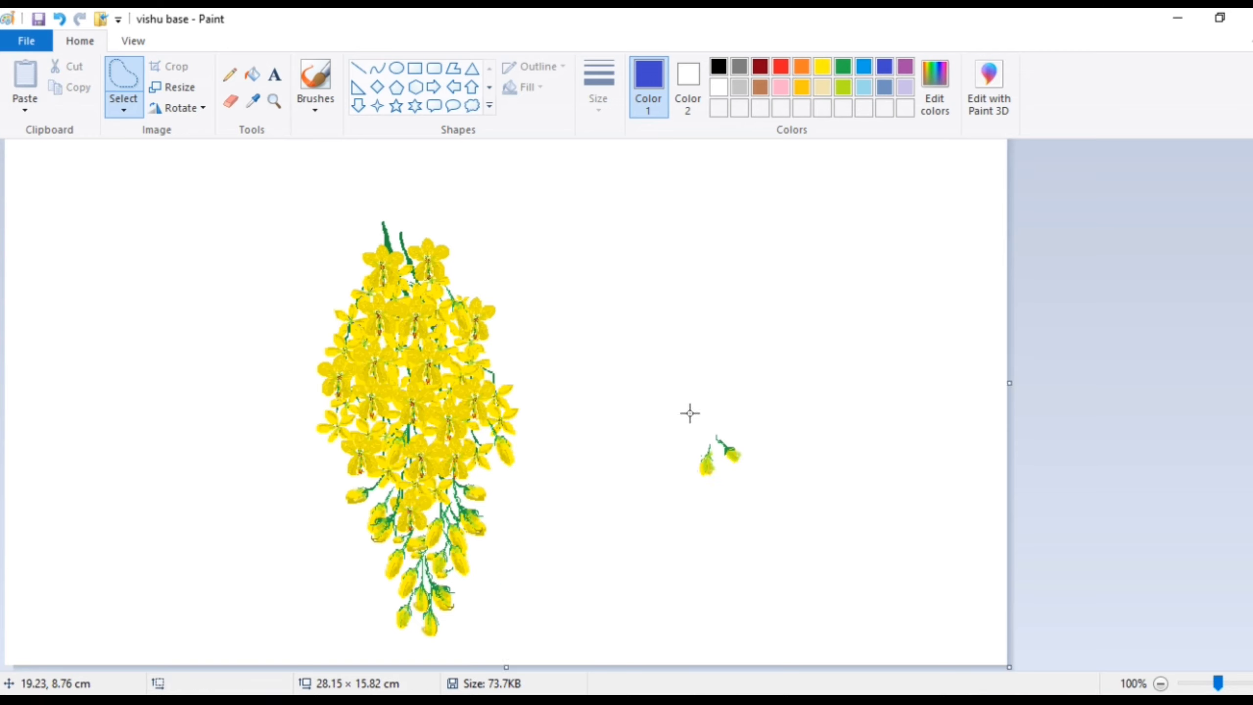
- Place the last two small green buds among the flowers and buds in the lower cluster
drag(689, 413, 676, 392)
mouse_move(769, 476)
mouse_down()
mouse_move(515, 657)
mouse_move(495, 641)
mouse_move(506, 655)
mouse_move(757, 537)
mouse_move(702, 469)
mouse_move(713, 542)
mouse_move(503, 621)
mouse_move(481, 605)
mouse_move(515, 563)
mouse_move(548, 453)
mouse_up()
click(749, 530)
click(888, 460)
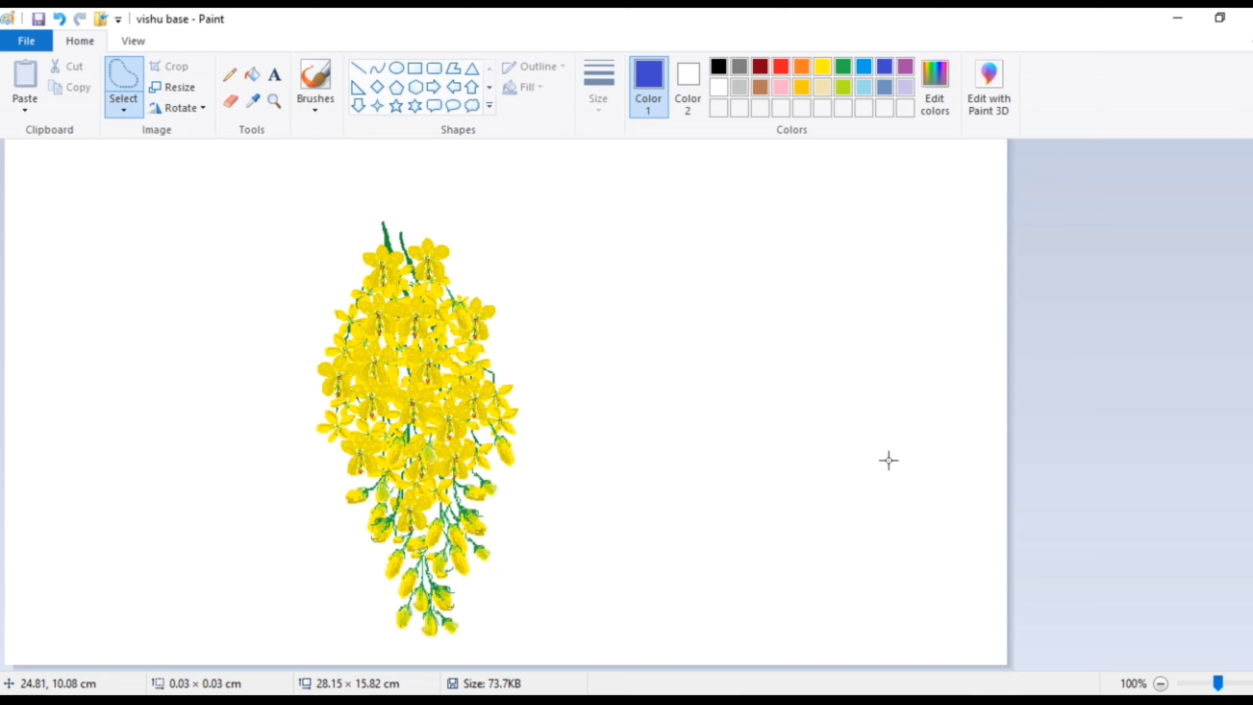
- Switch to rectangular selection and move the whole flower cluster to the right side of the canvas
click(124, 112)
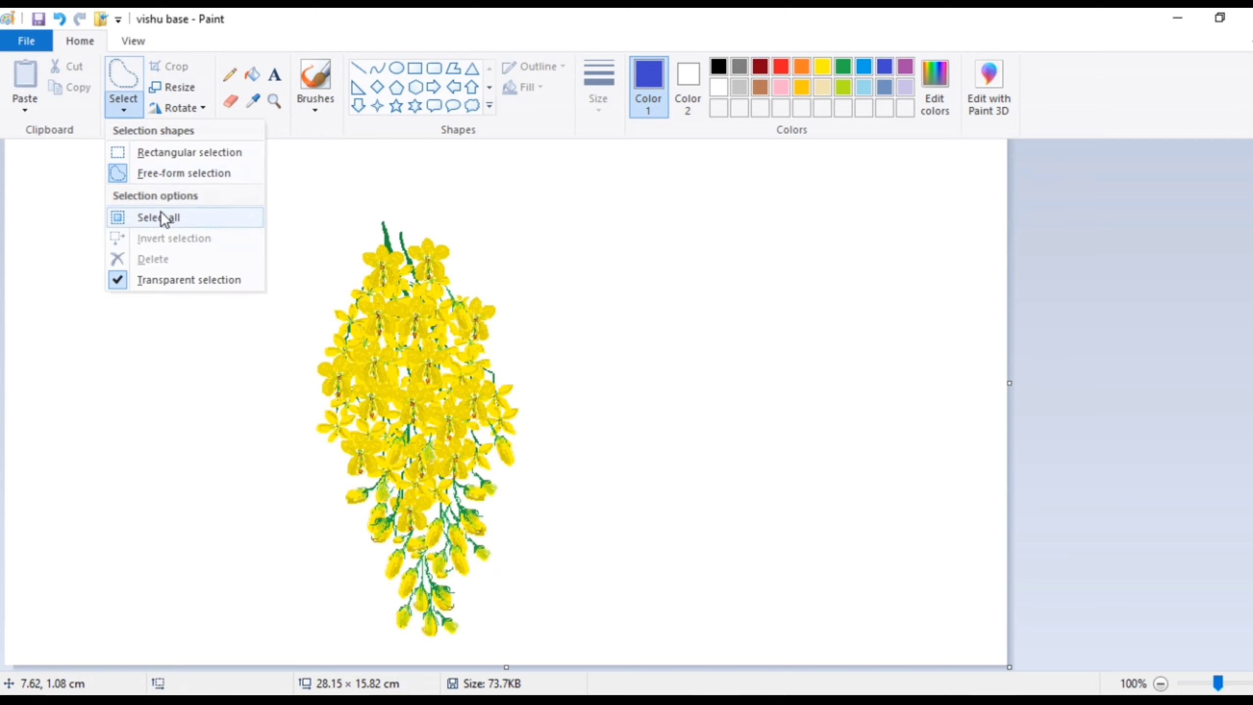
click(129, 152)
drag(280, 188, 893, 559)
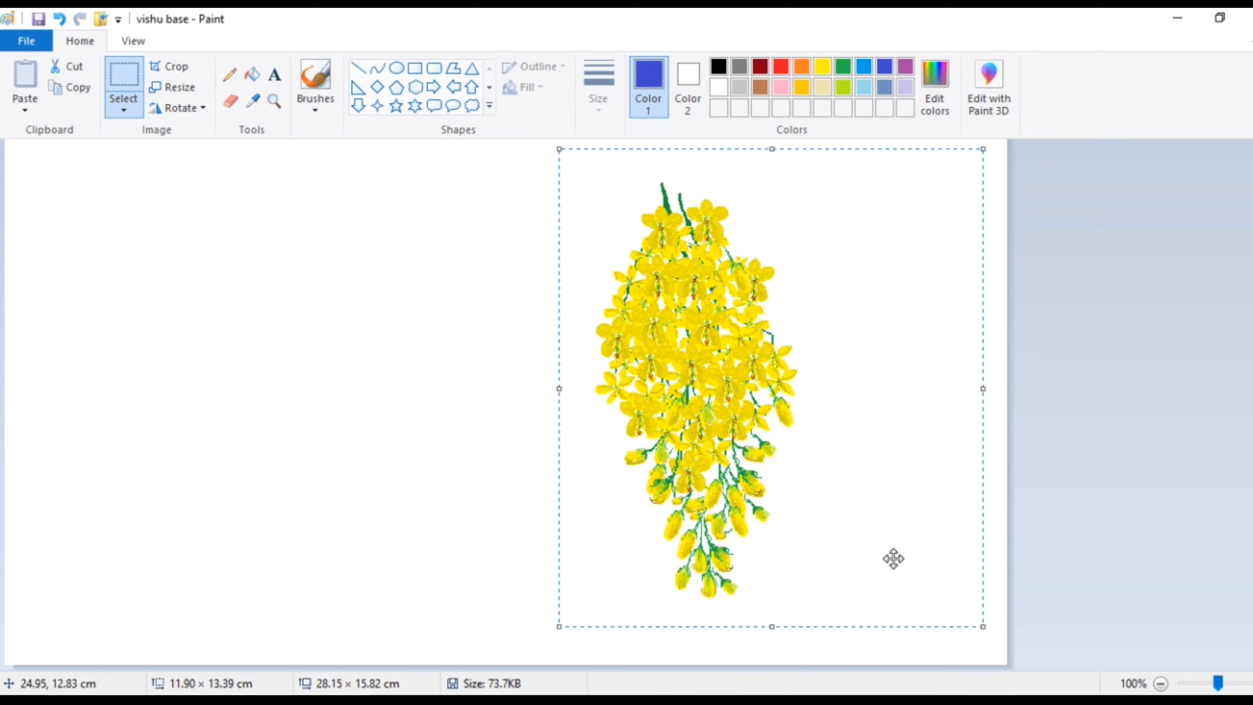
click(262, 483)
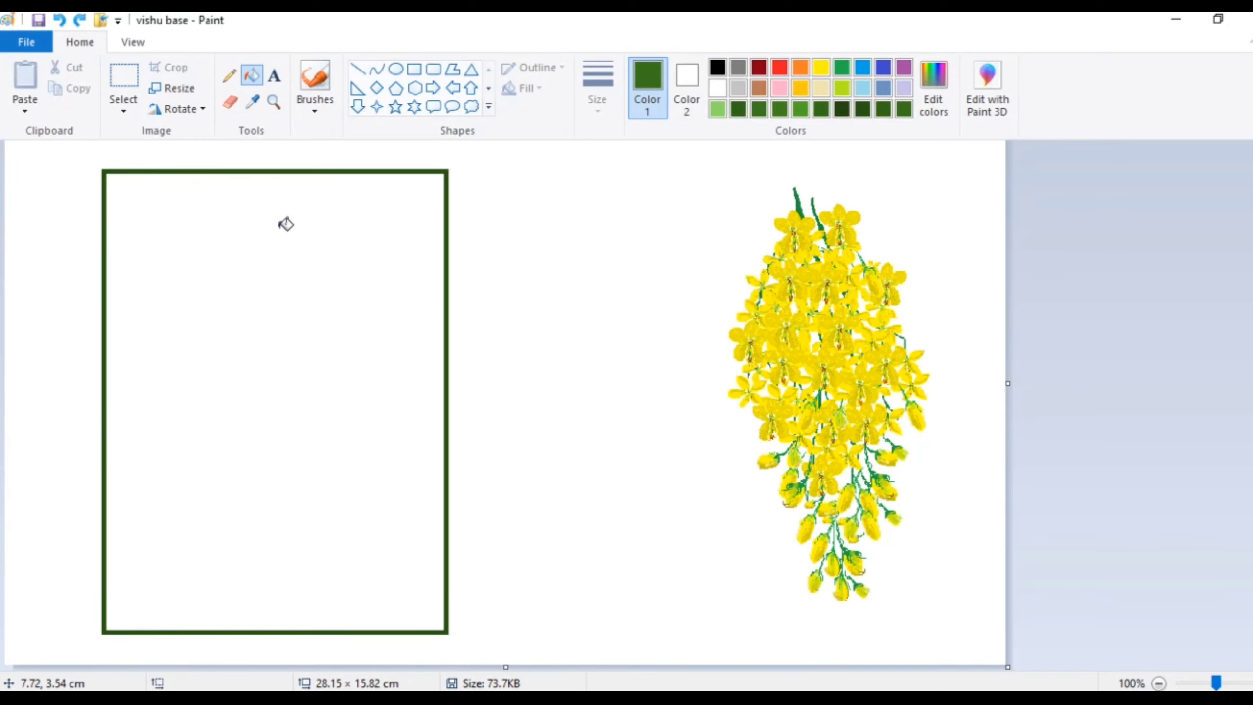
- Sample the dark green of the rectangle's outline and fill the rectangle with that colour
click(318, 246)
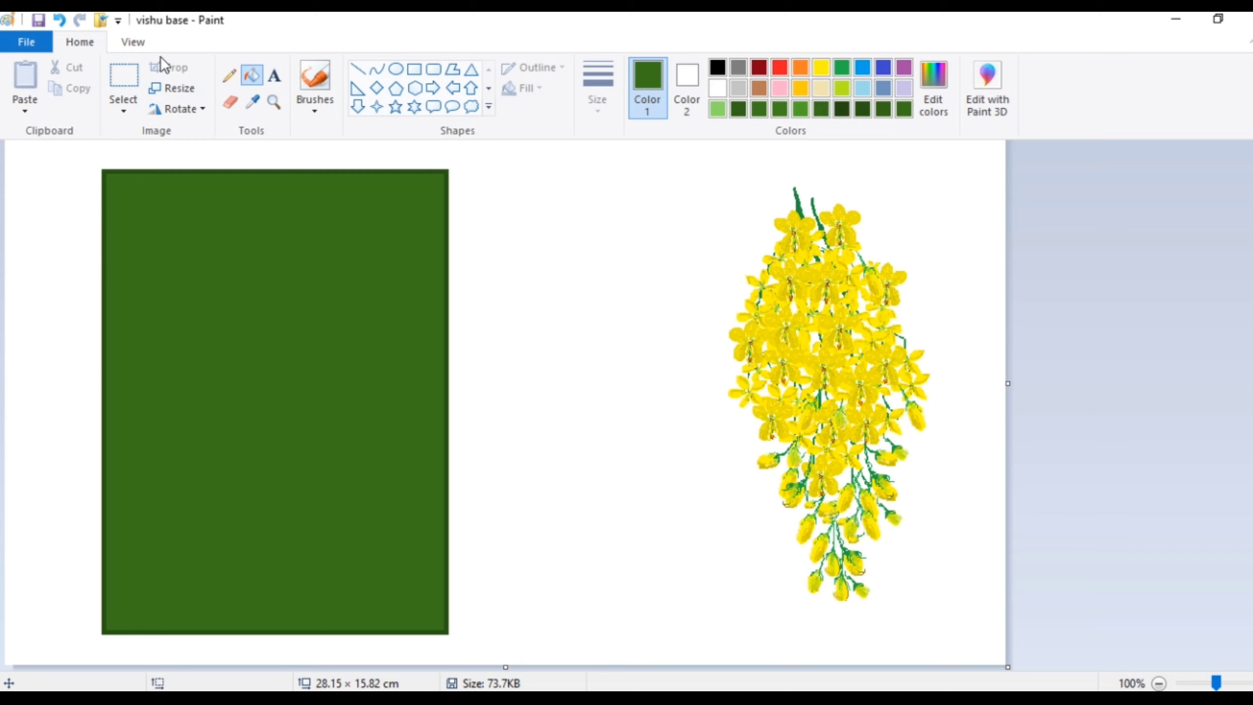
click(60, 21)
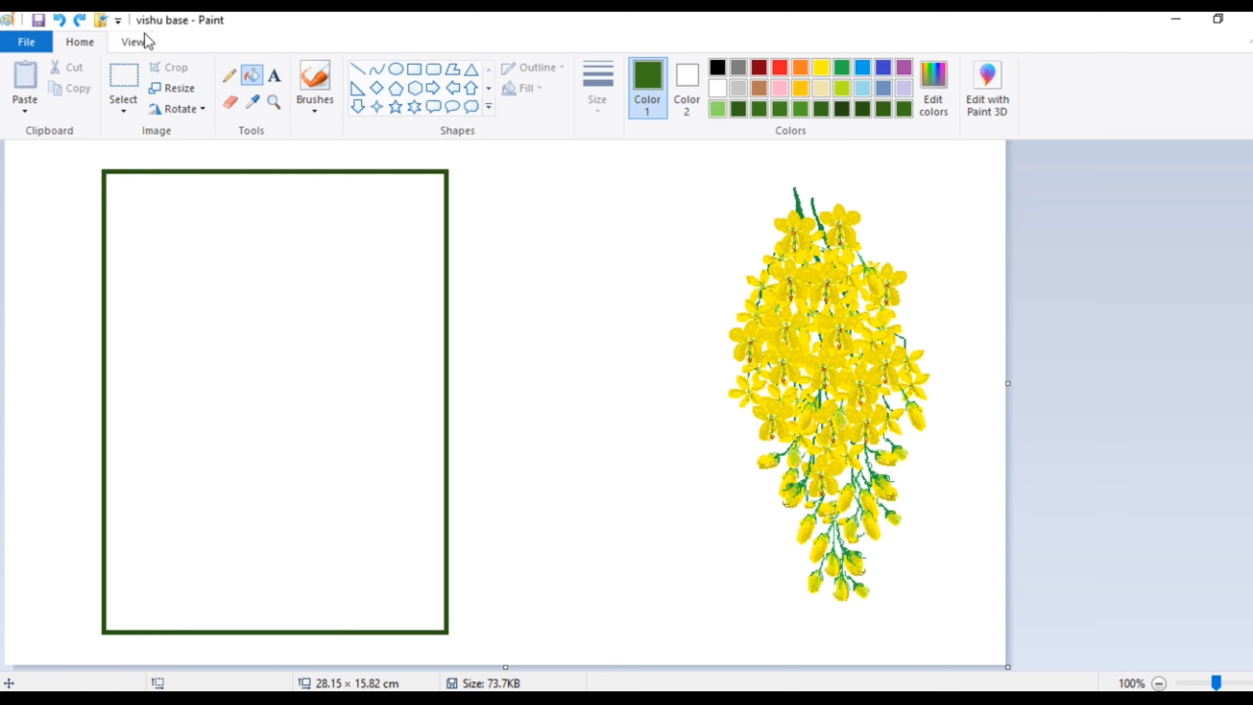
click(251, 104)
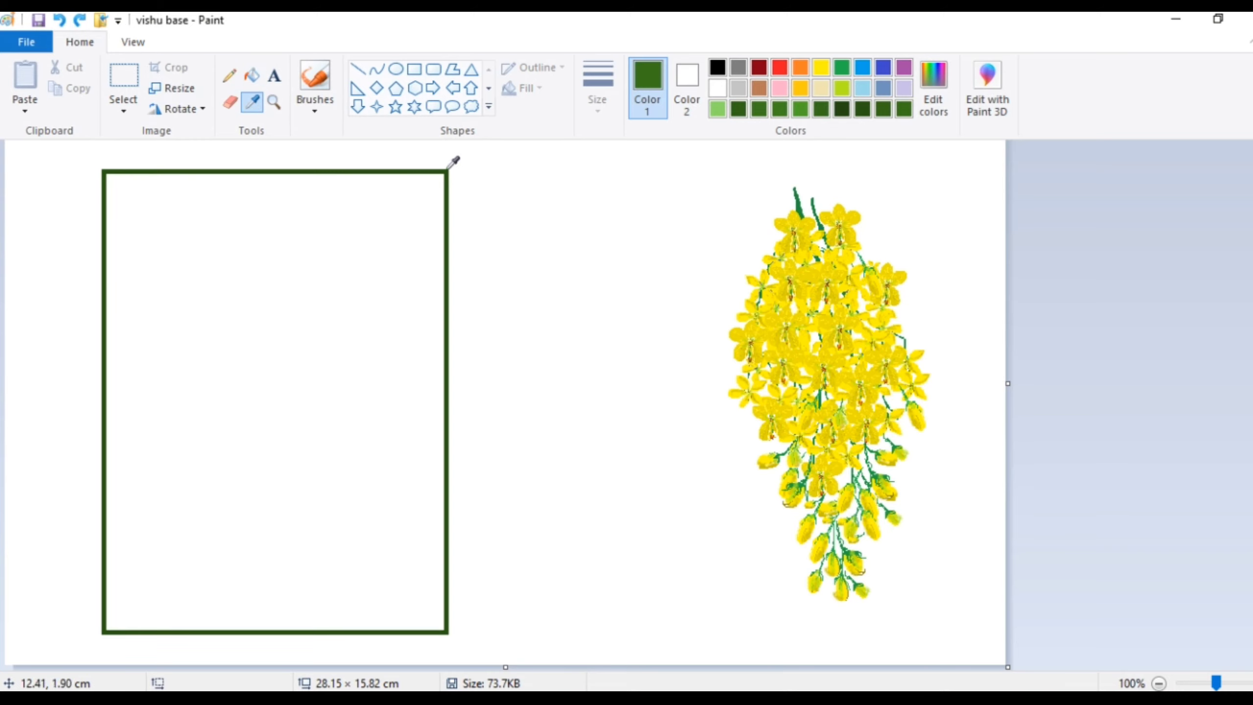
click(447, 171)
click(378, 219)
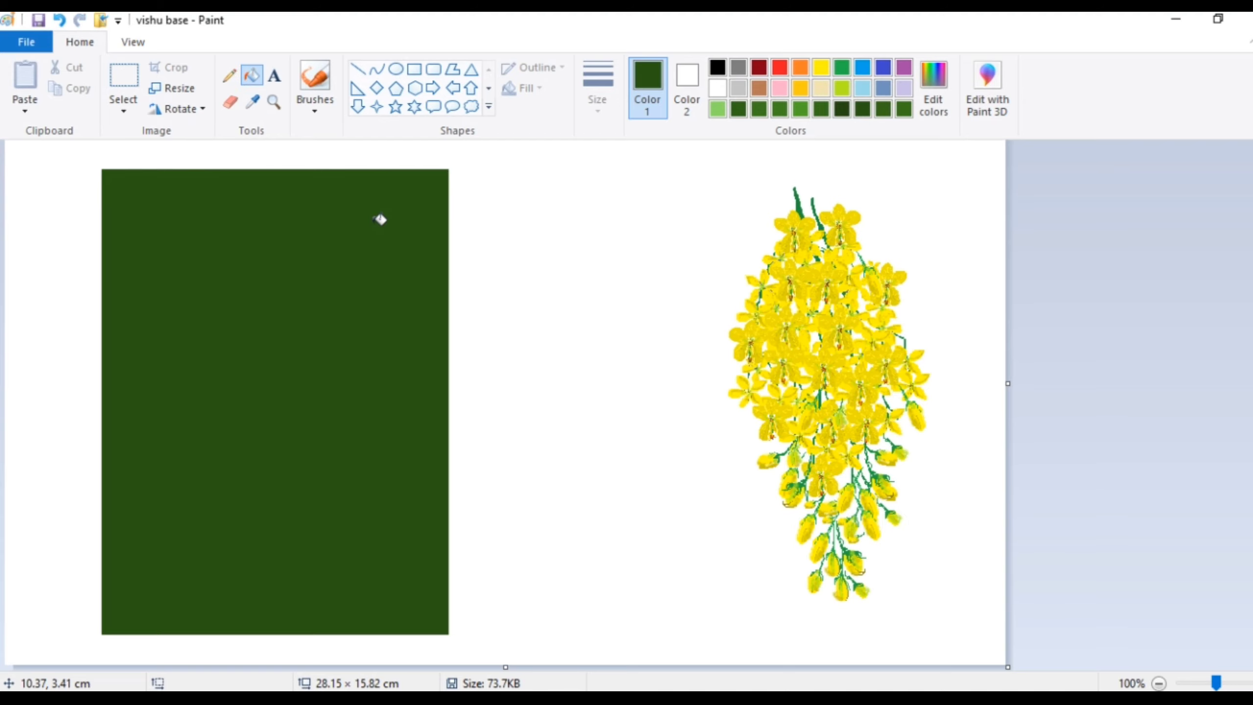
- Mix a lighter shade of the dark green and paint lighter vertical bands over the green rectangle
click(927, 109)
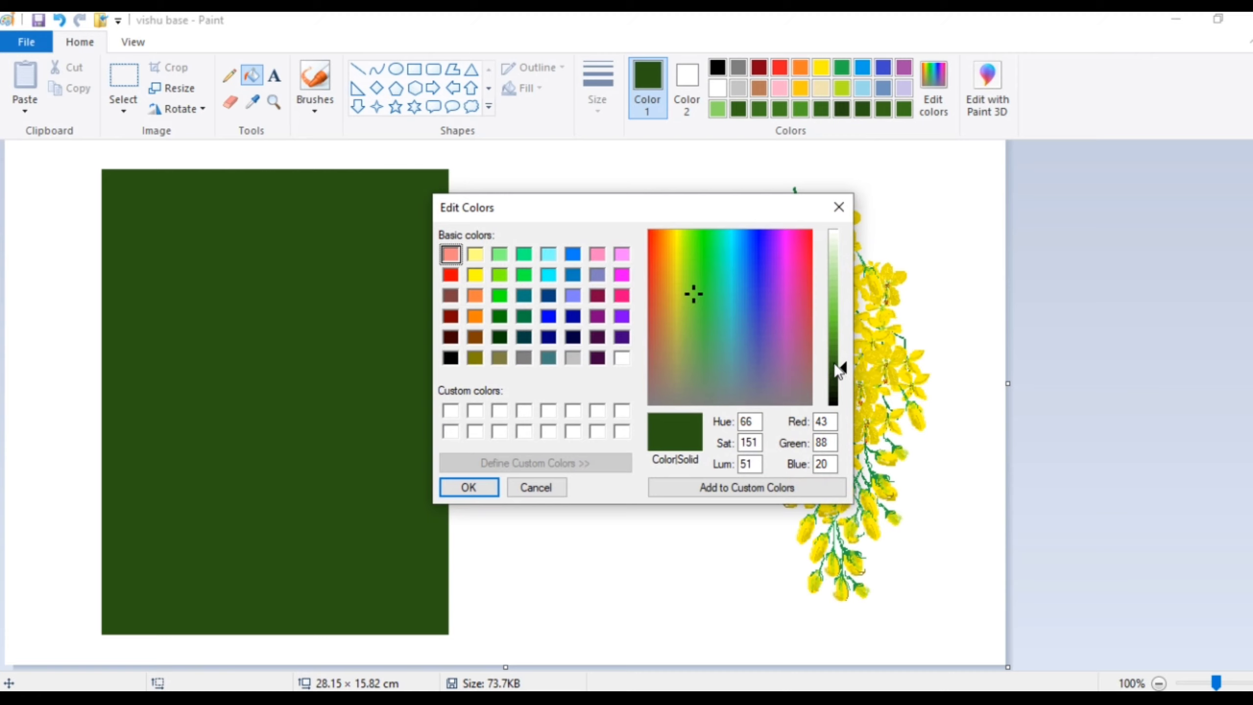
drag(835, 366, 838, 362)
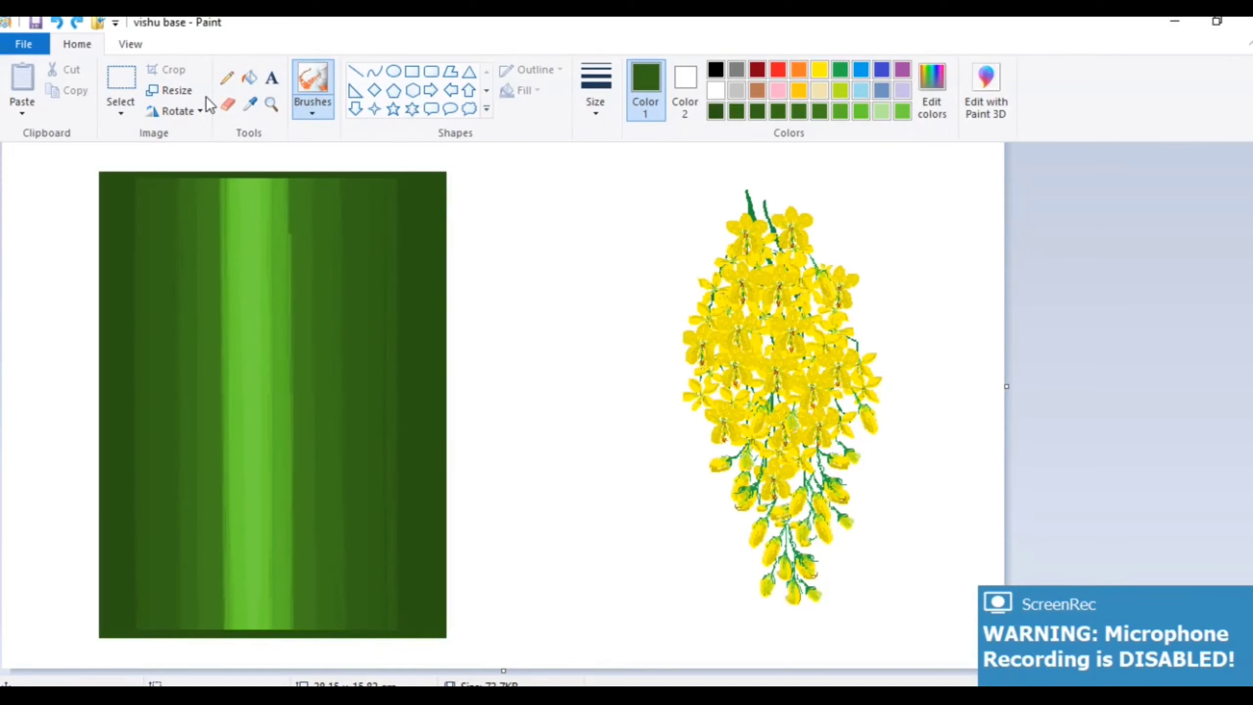
- Sample greens from the rectangle and spray them along the darker bands to soften the transitions beside the bright central band
click(251, 105)
click(115, 300)
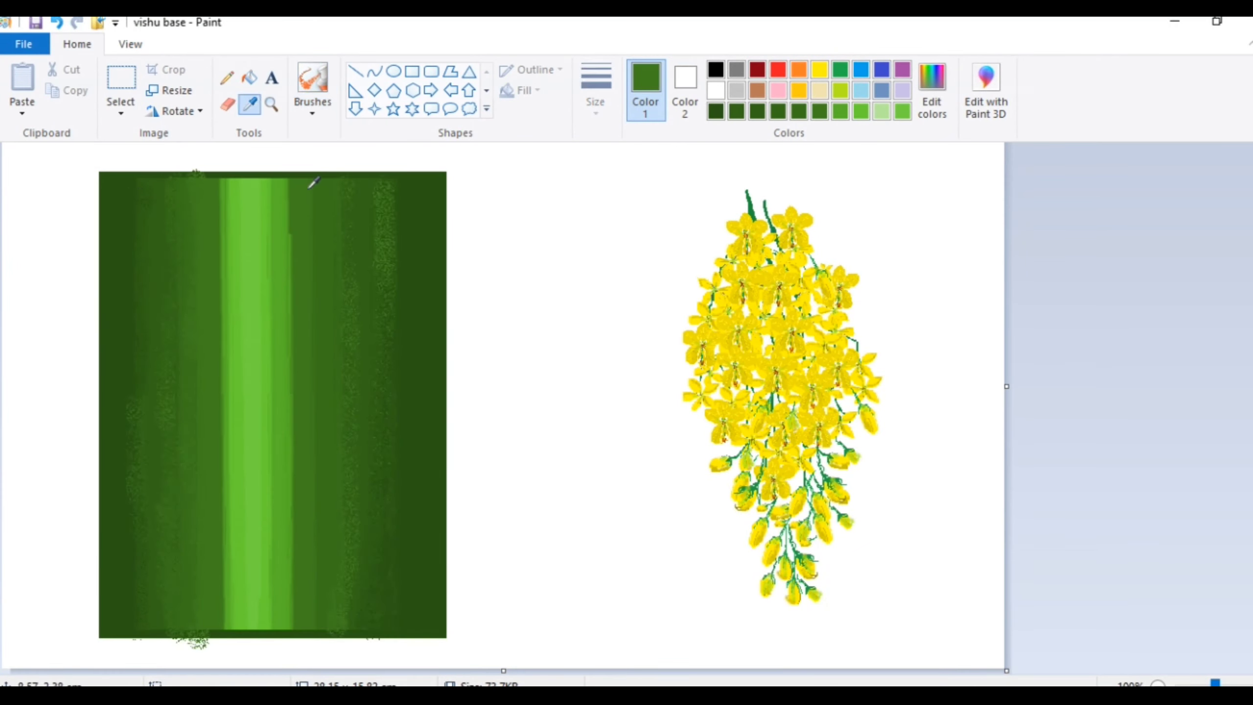
click(288, 209)
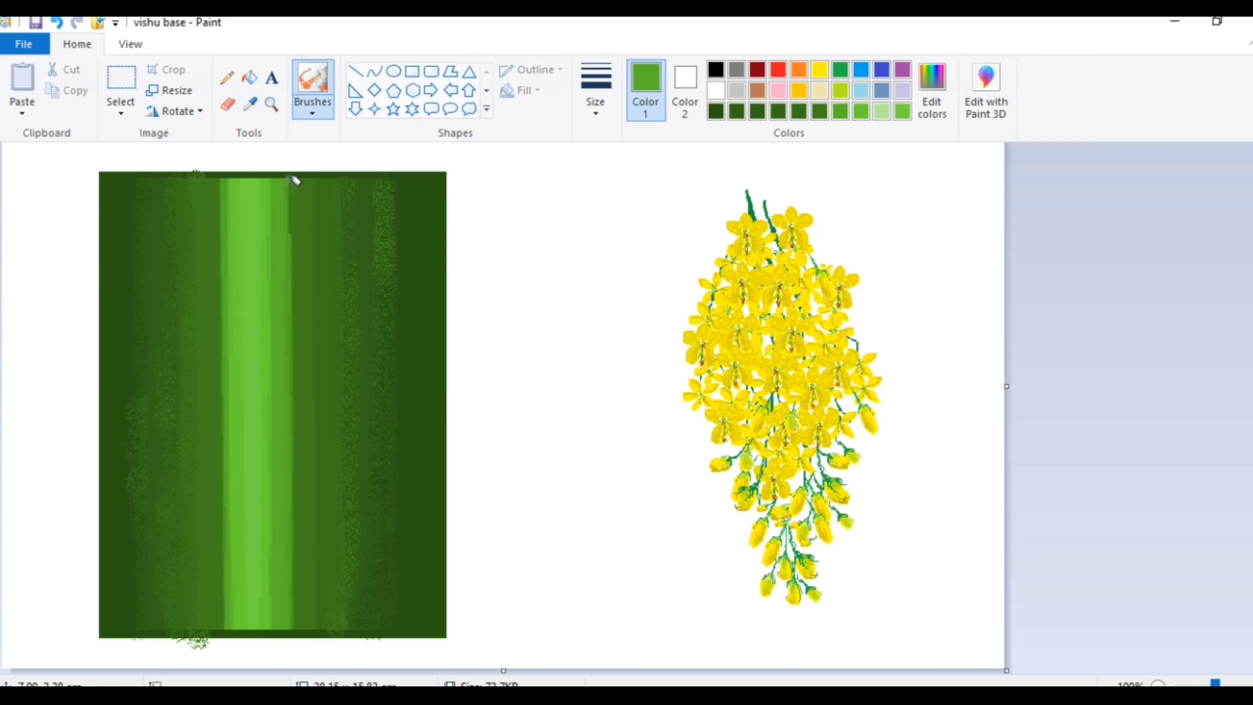
drag(294, 180, 302, 550)
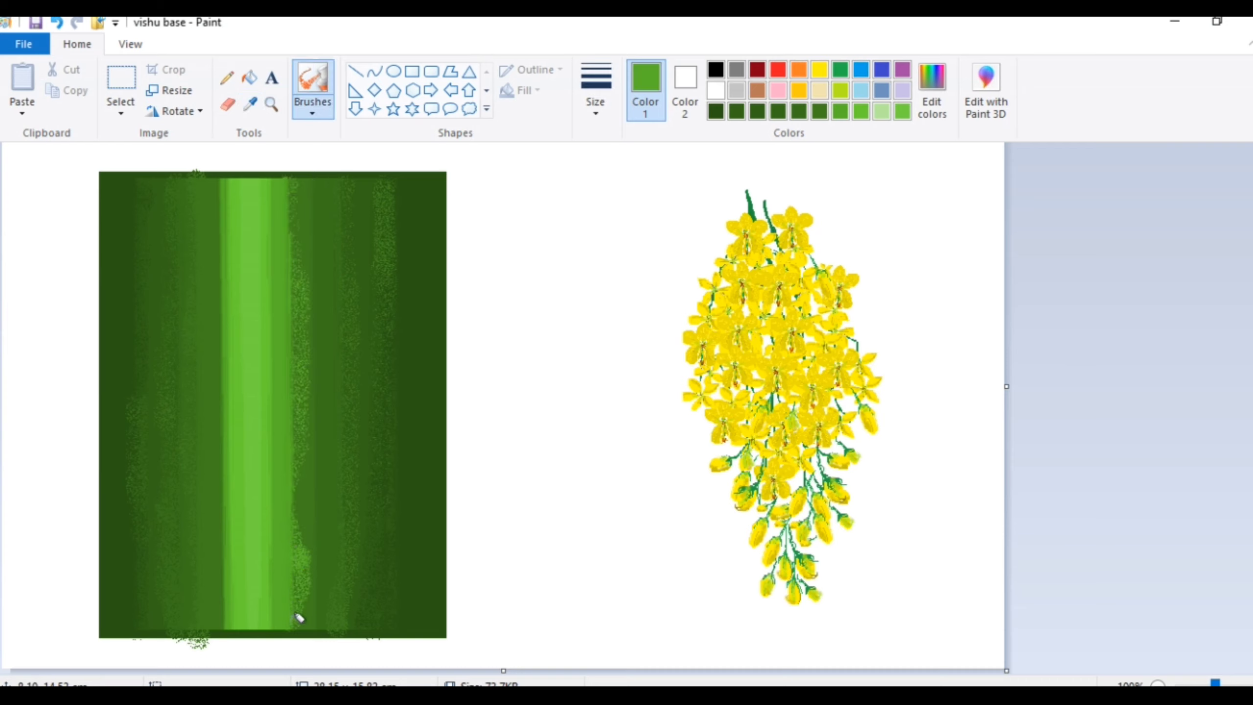
drag(359, 468, 351, 572)
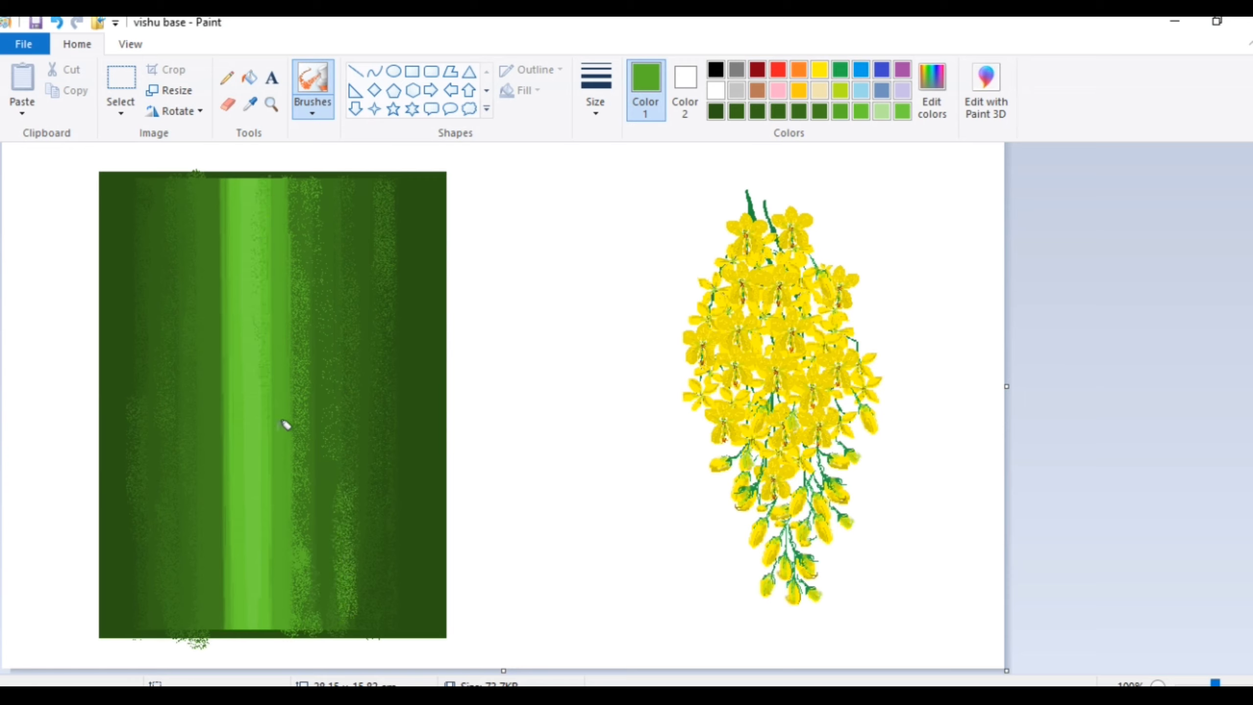
- Sample the bright green of the central band and spray it down the band and along its outer edge
click(250, 104)
click(249, 225)
drag(268, 185, 272, 621)
mouse_move(213, 183)
mouse_down()
mouse_move(231, 631)
mouse_move(217, 626)
mouse_up()
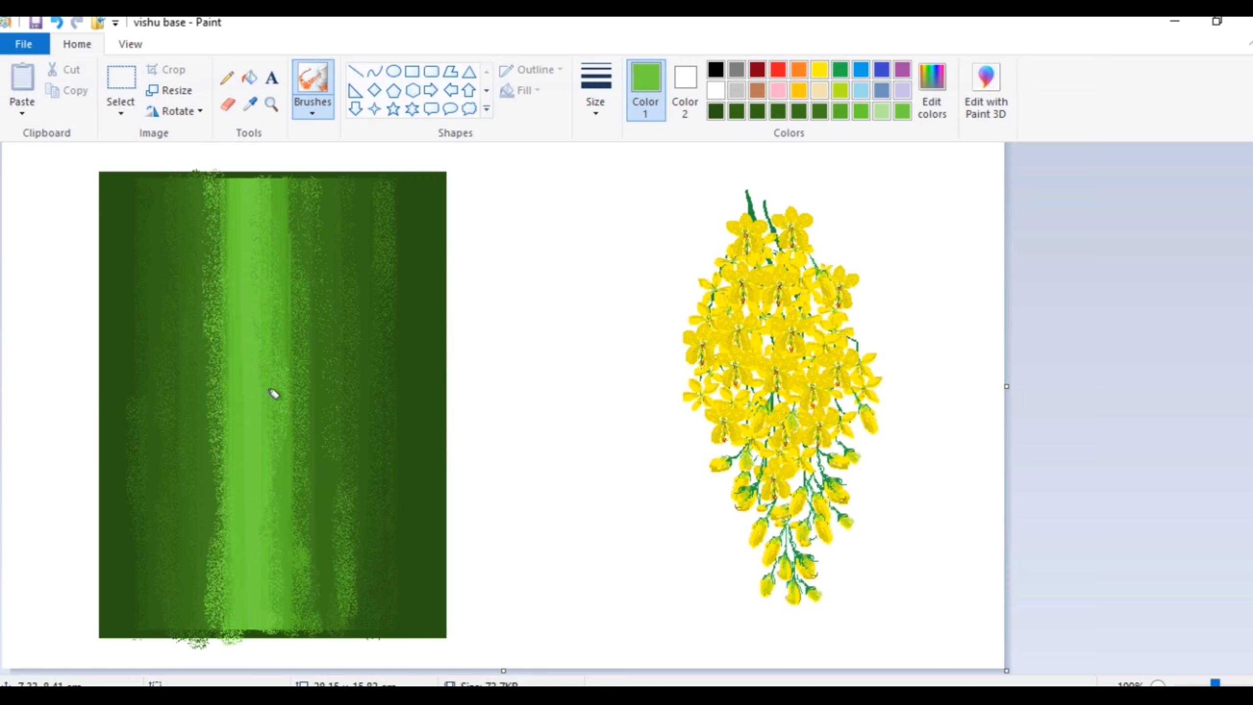
- Mix a paler version of the bright green and spray a highlight down the middle of the bright band
click(932, 94)
drag(840, 319, 840, 288)
click(467, 489)
drag(242, 190, 236, 600)
- Sample the mid green beside the bright band and spray it down the rectangle's dark right-hand side
click(250, 105)
click(194, 217)
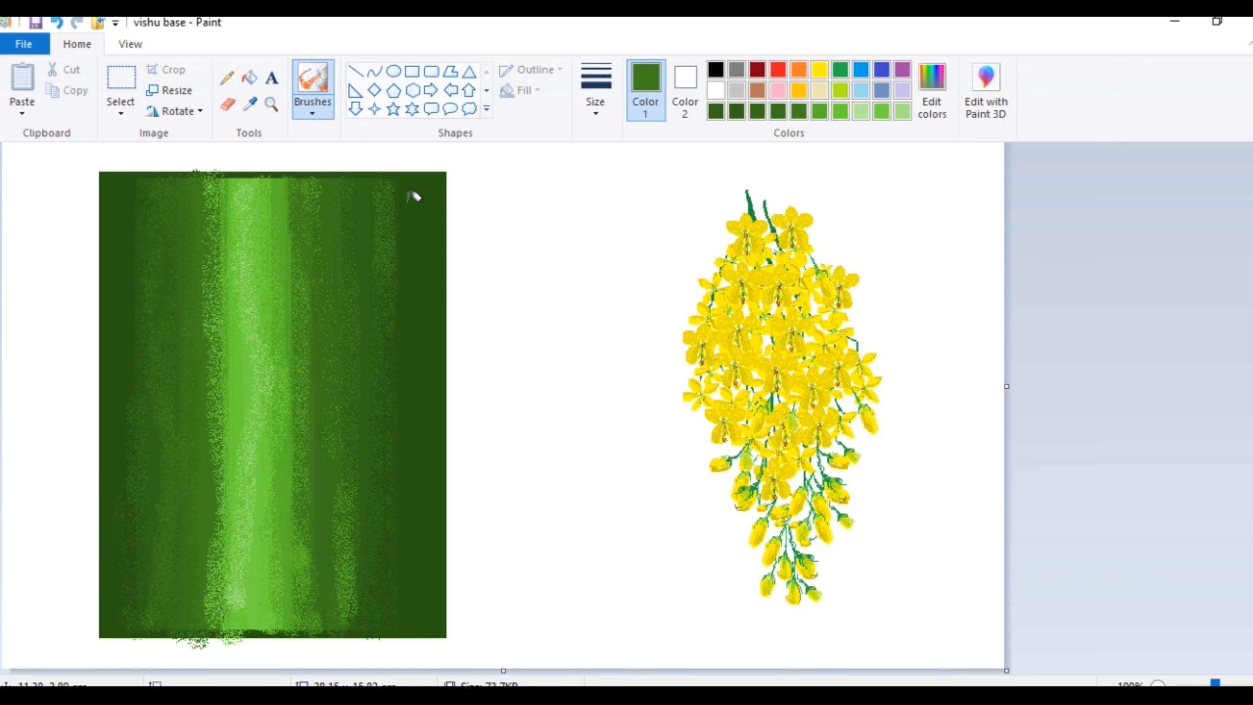
drag(409, 197, 404, 609)
- Sample a green from the edge of the bright band and spray it across the band's upper end and down its right side
click(236, 101)
click(250, 105)
click(218, 437)
click(319, 84)
mouse_move(228, 192)
mouse_down()
mouse_move(239, 601)
mouse_move(321, 306)
mouse_move(292, 185)
mouse_up()
drag(334, 227, 342, 548)
drag(342, 548, 339, 624)
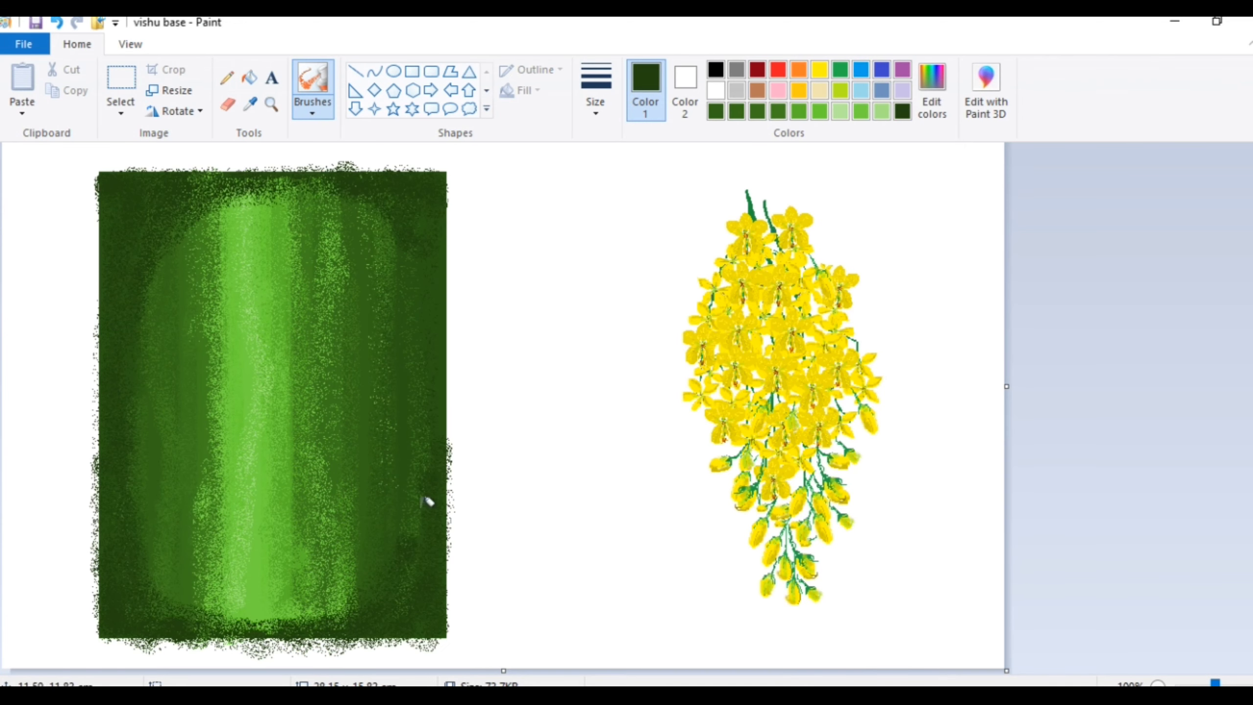
- Spray dark green and greens sampled from the rectangle across its shading to blend the bright central band
mouse_move(427, 500)
mouse_down()
mouse_move(238, 174)
mouse_move(289, 197)
mouse_move(187, 252)
mouse_move(150, 621)
mouse_move(166, 297)
mouse_move(291, 563)
mouse_move(210, 493)
mouse_up()
click(250, 105)
click(188, 295)
click(250, 104)
click(254, 369)
mouse_move(286, 215)
mouse_down()
mouse_move(256, 222)
mouse_move(226, 537)
mouse_move(335, 608)
mouse_up()
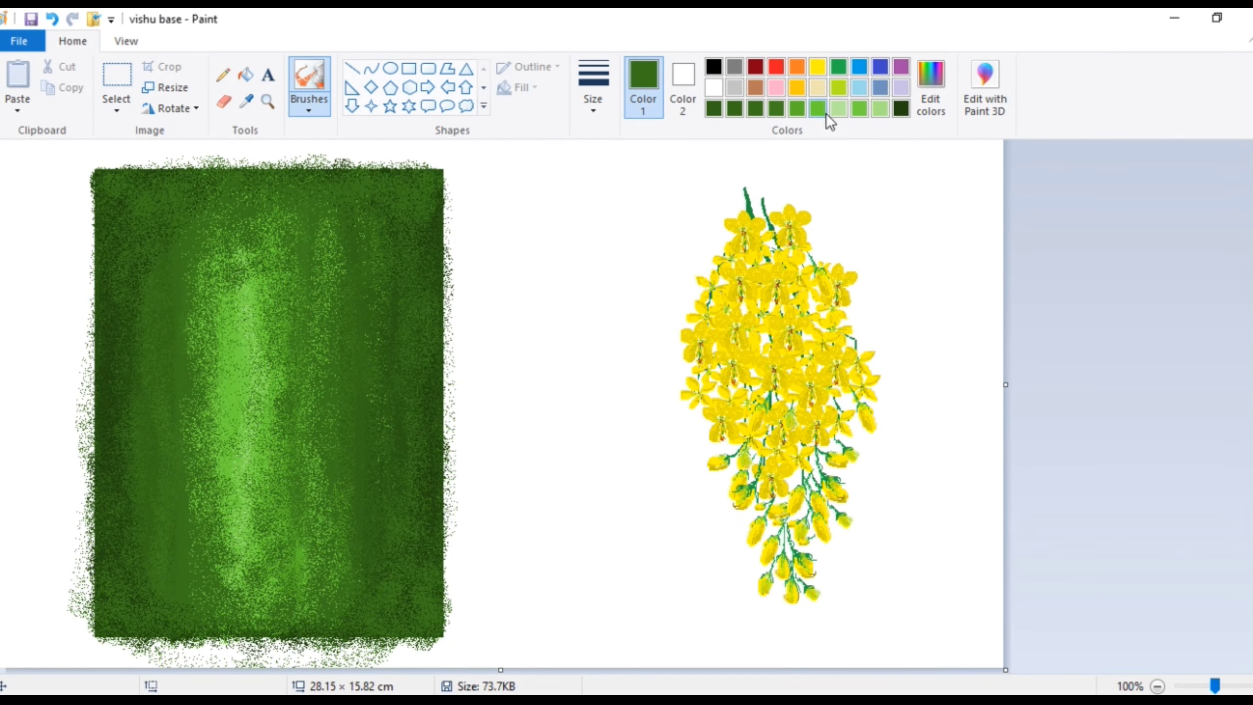
- Choose the darkest green swatch and spray it over the rectangle's borders and the ends of the bright band
click(820, 111)
click(902, 110)
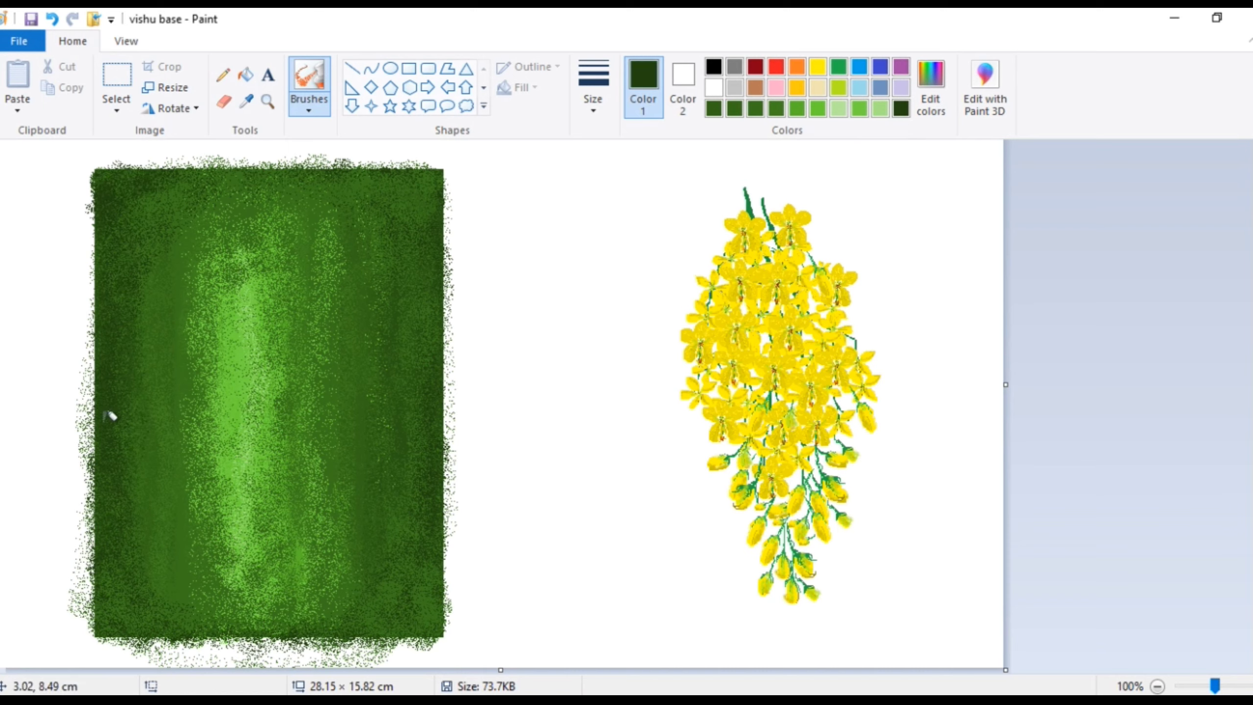
mouse_move(109, 416)
mouse_down()
mouse_move(279, 621)
mouse_move(154, 506)
mouse_move(243, 258)
mouse_move(358, 550)
mouse_move(128, 188)
mouse_move(427, 197)
mouse_move(443, 617)
mouse_move(200, 439)
mouse_up()
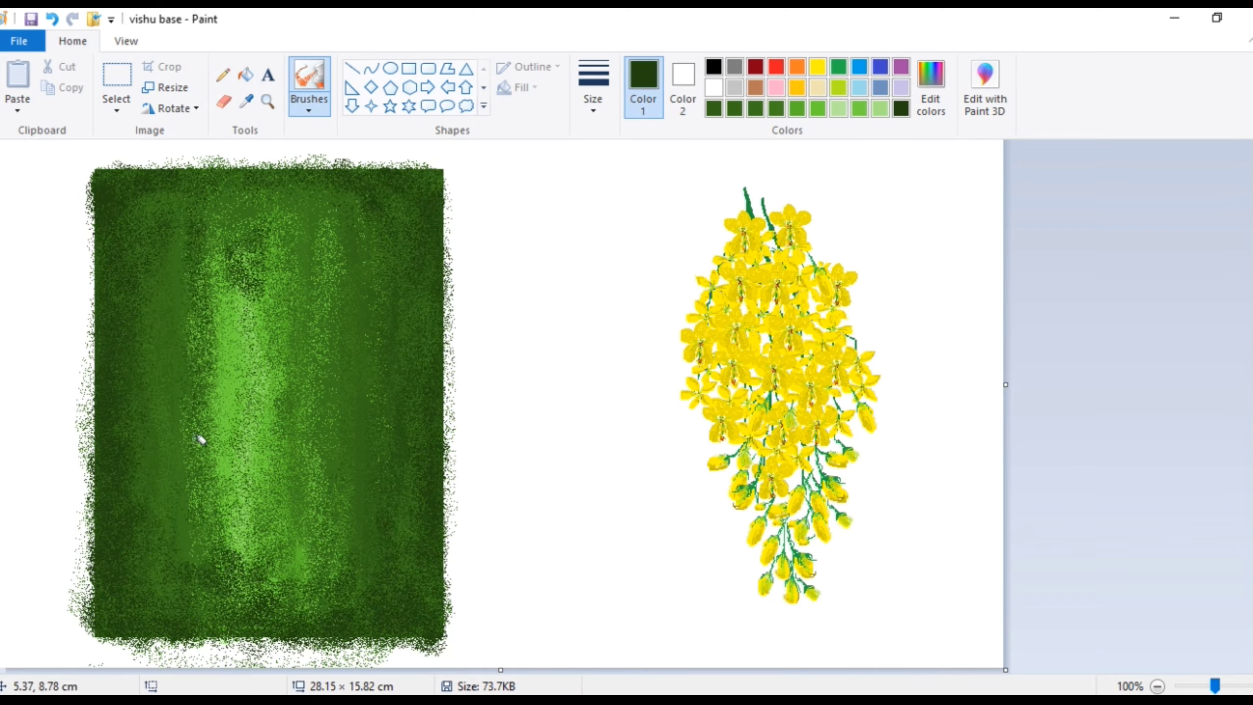
- Delete rectangular strips along all four sides of the green panel to trim the sprayed overspill to straight edges
click(124, 92)
drag(15, 152, 111, 538)
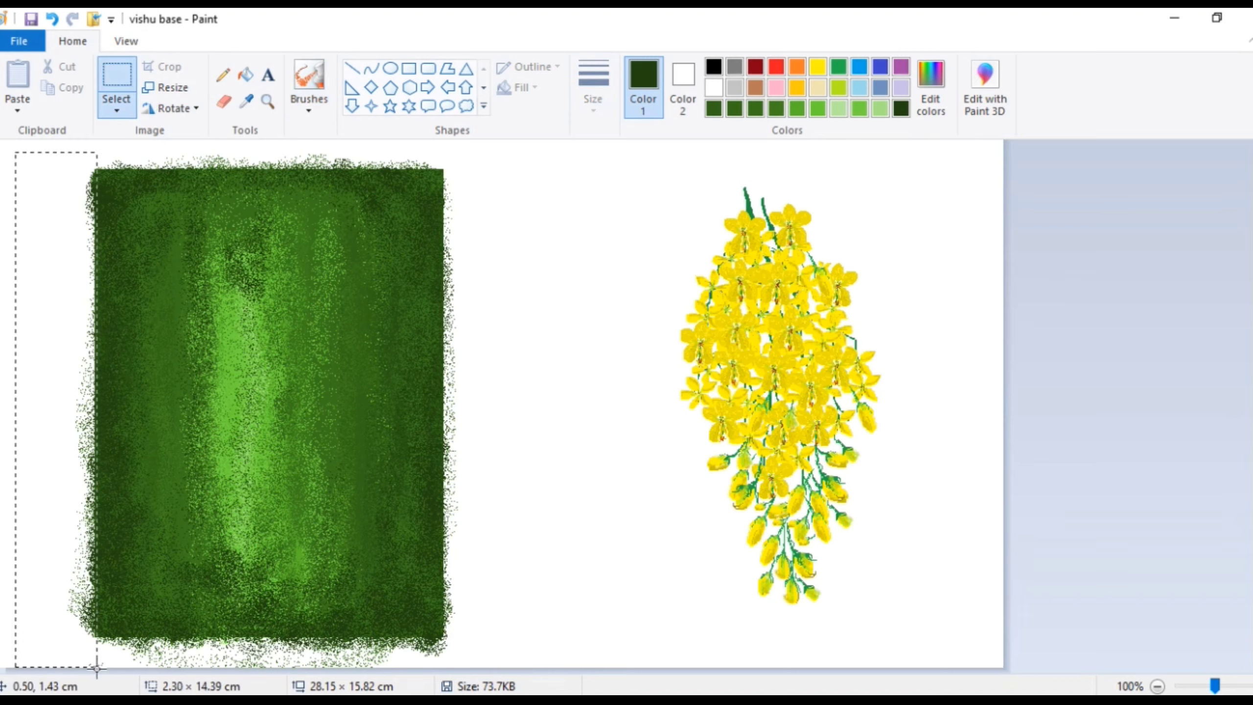
key(Delete)
drag(73, 628, 555, 667)
key(Delete)
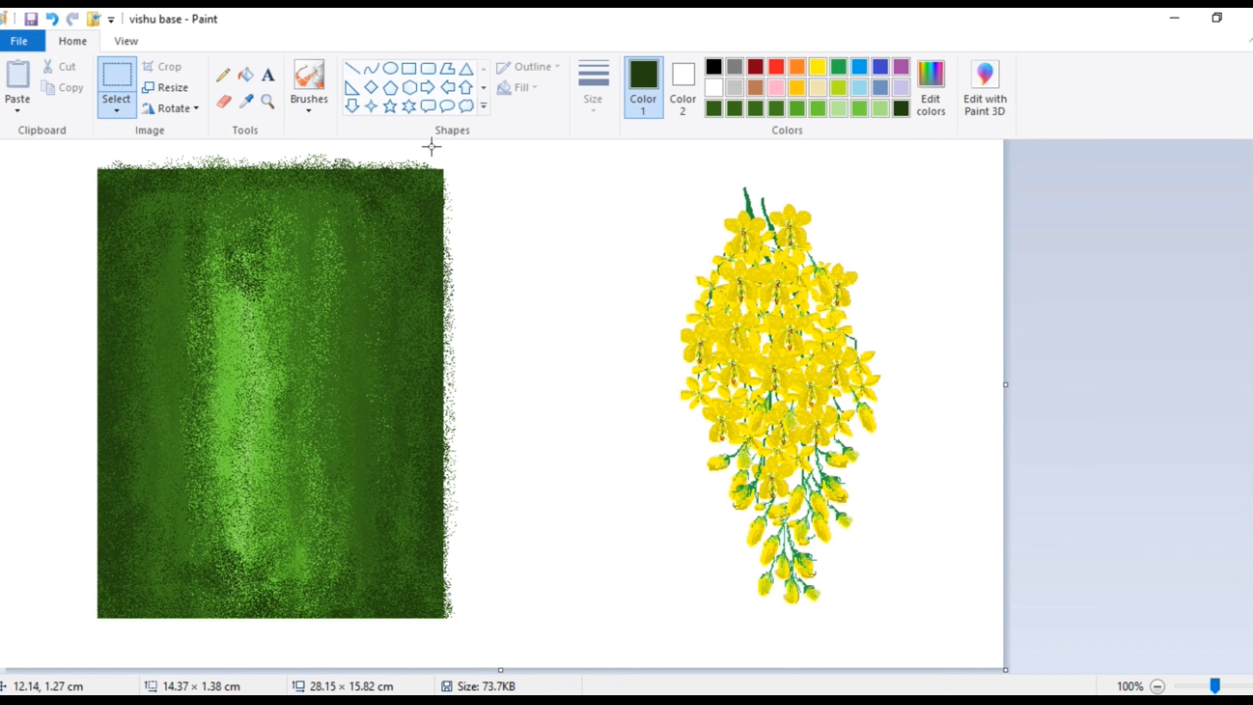
mouse_move(432, 147)
mouse_down()
mouse_move(573, 350)
mouse_move(626, 660)
mouse_up()
key(Delete)
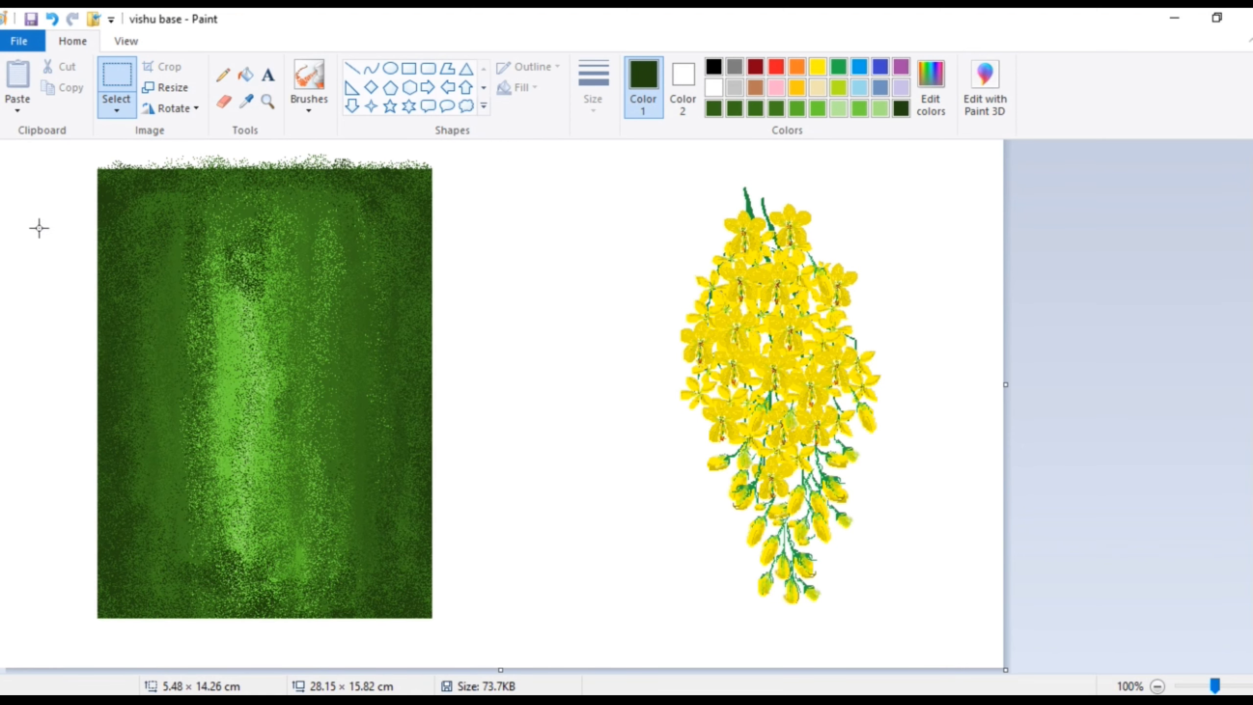
mouse_move(35, 190)
mouse_down()
mouse_move(486, 125)
mouse_move(654, 125)
mouse_up()
key(Delete)
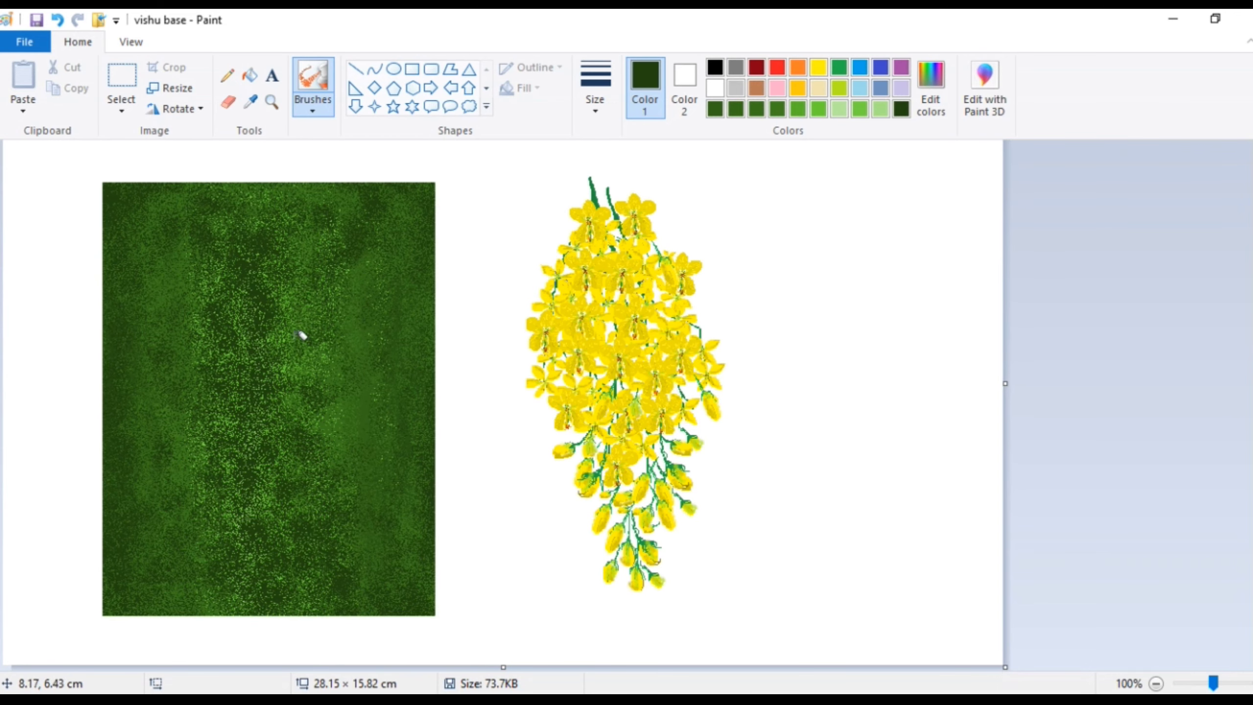
- Spray more of the darkest green over the middle of the textured panel
drag(296, 365, 363, 260)
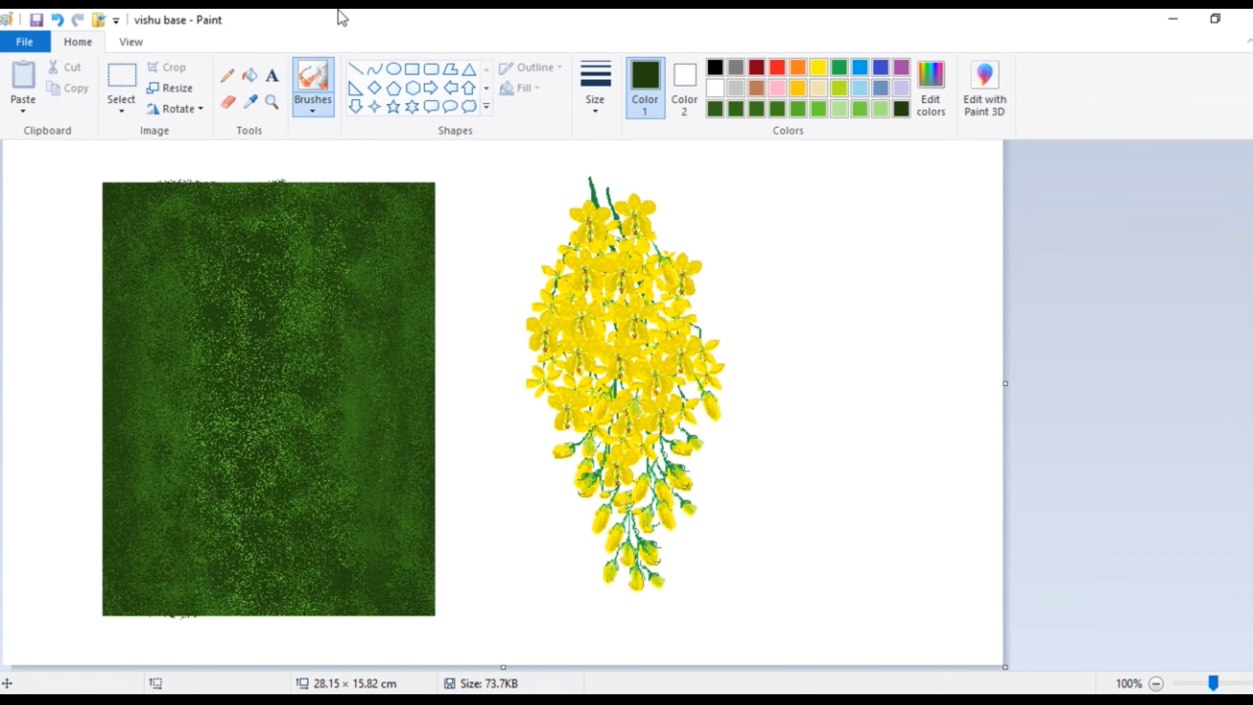
- Select the whole flower cluster and move it to the right side of the canvas
click(121, 79)
drag(522, 168, 835, 649)
drag(631, 471, 860, 499)
- Copy most of the textured green panel to its right to widen it, and shift the combined panel towards the canvas's left edge
click(121, 79)
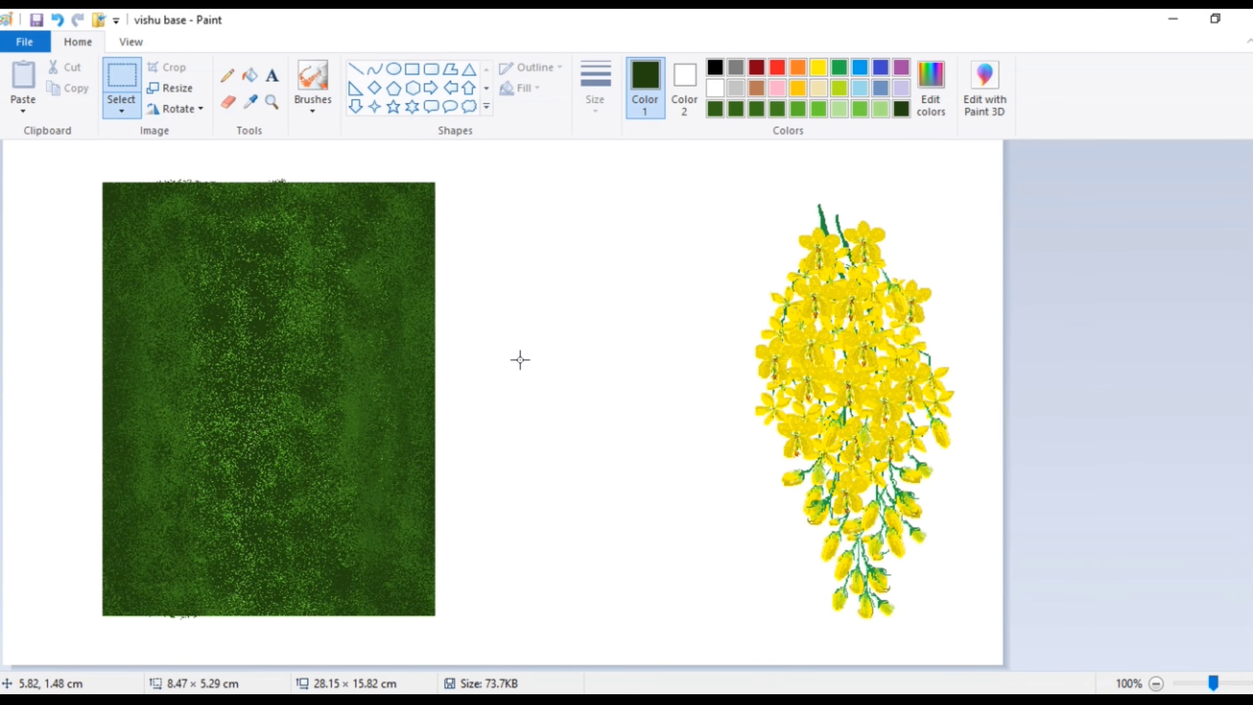
drag(209, 154, 555, 625)
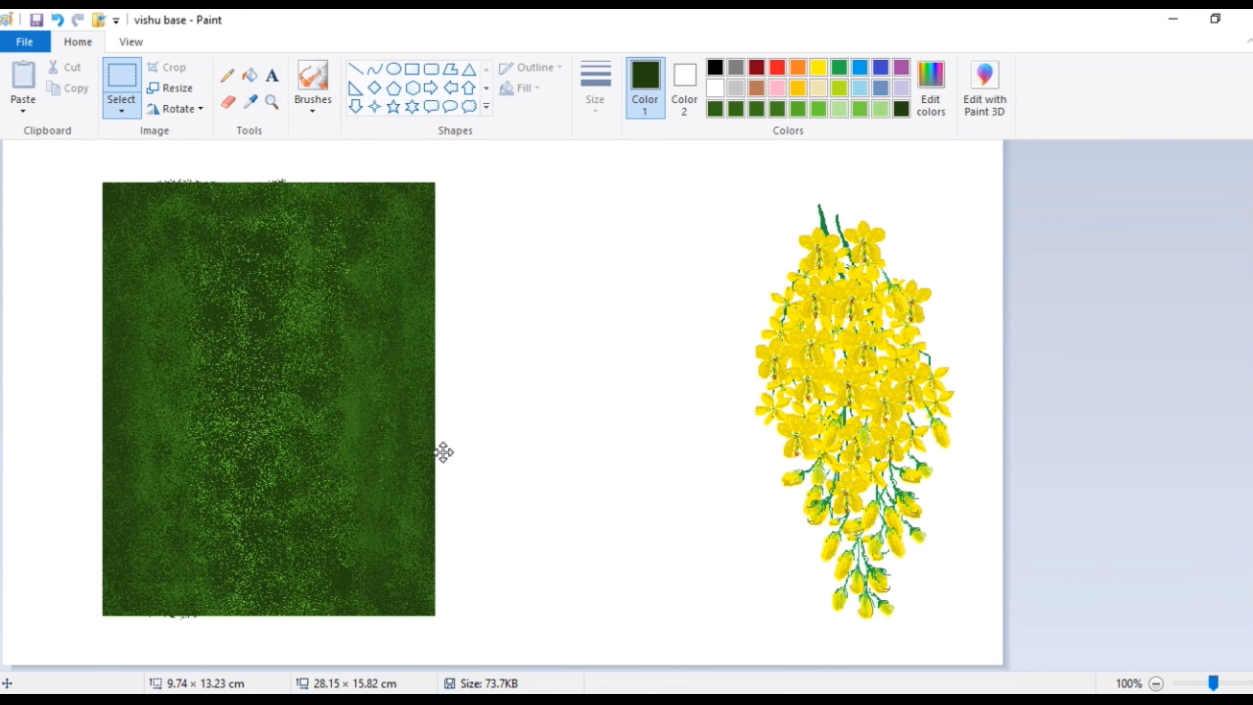
drag(442, 452, 729, 454)
mouse_move(73, 159)
mouse_down()
mouse_move(858, 609)
mouse_move(742, 635)
mouse_up()
drag(569, 520, 494, 519)
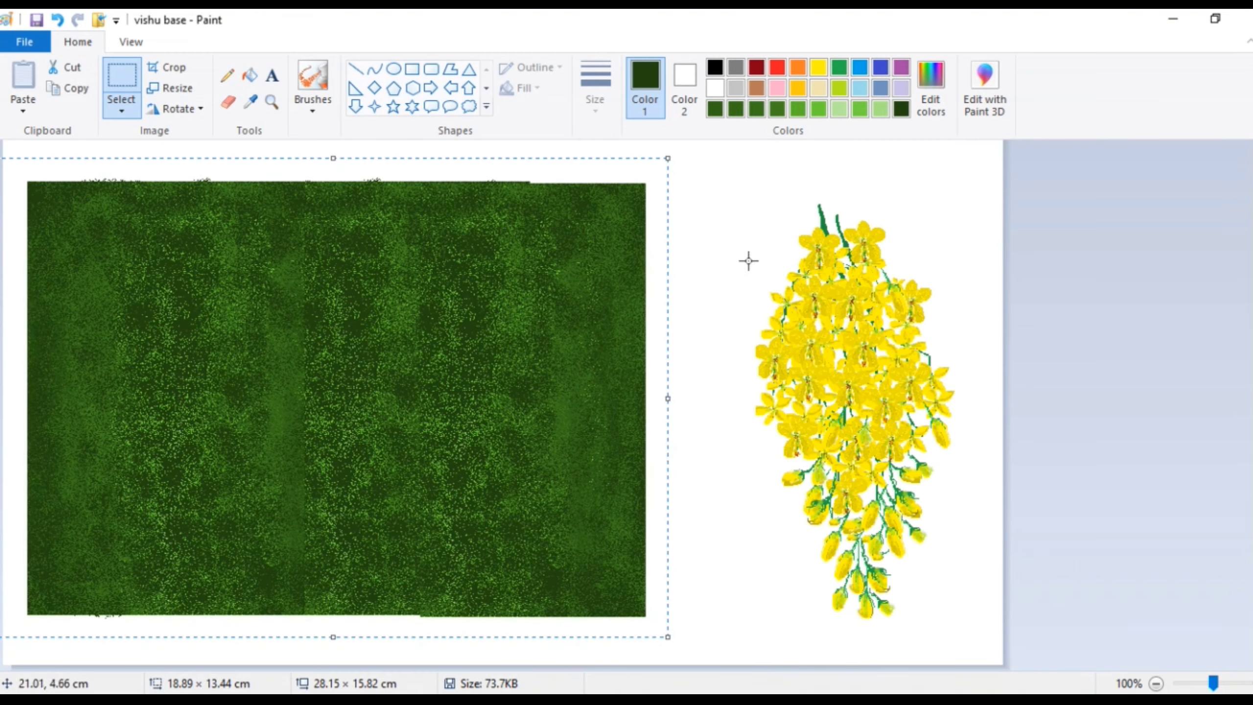
- Copy a section about 8.5 × 12.7 cm from the middle of the green panel and place it over the panel's right end
drag(270, 197, 270, 197)
drag(554, 617, 556, 628)
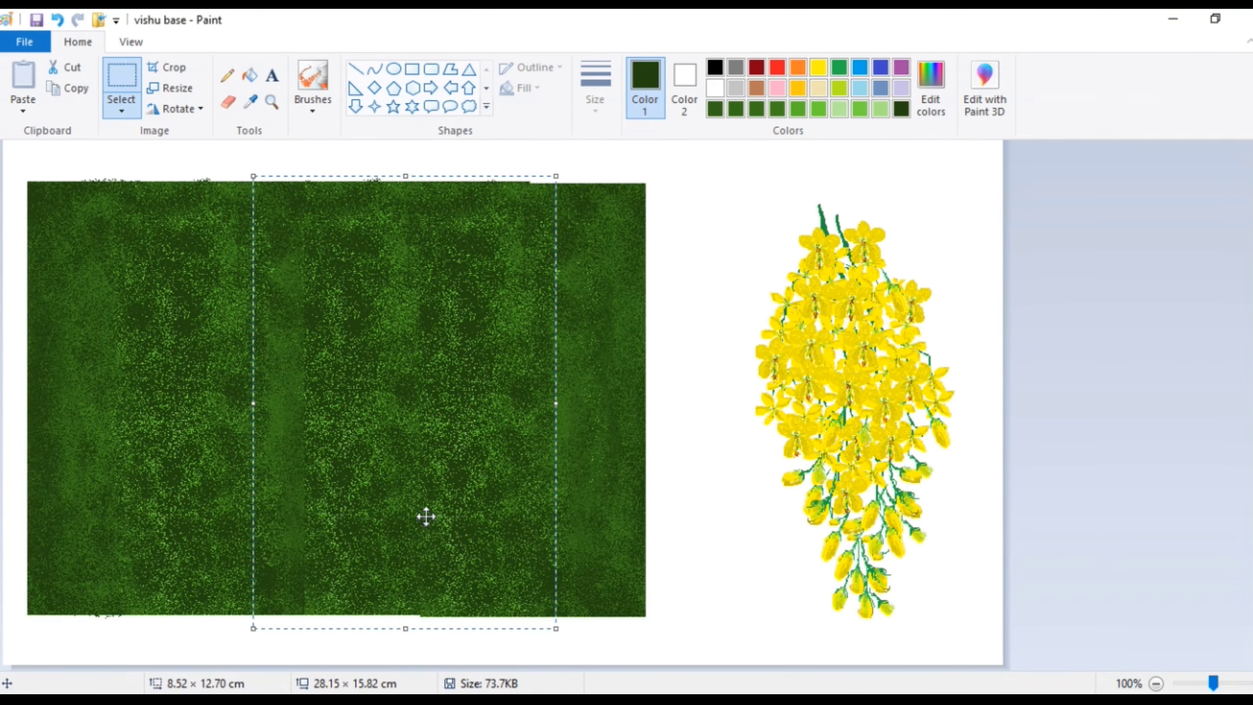
mouse_move(426, 517)
mouse_down()
mouse_move(634, 517)
mouse_move(604, 515)
mouse_up()
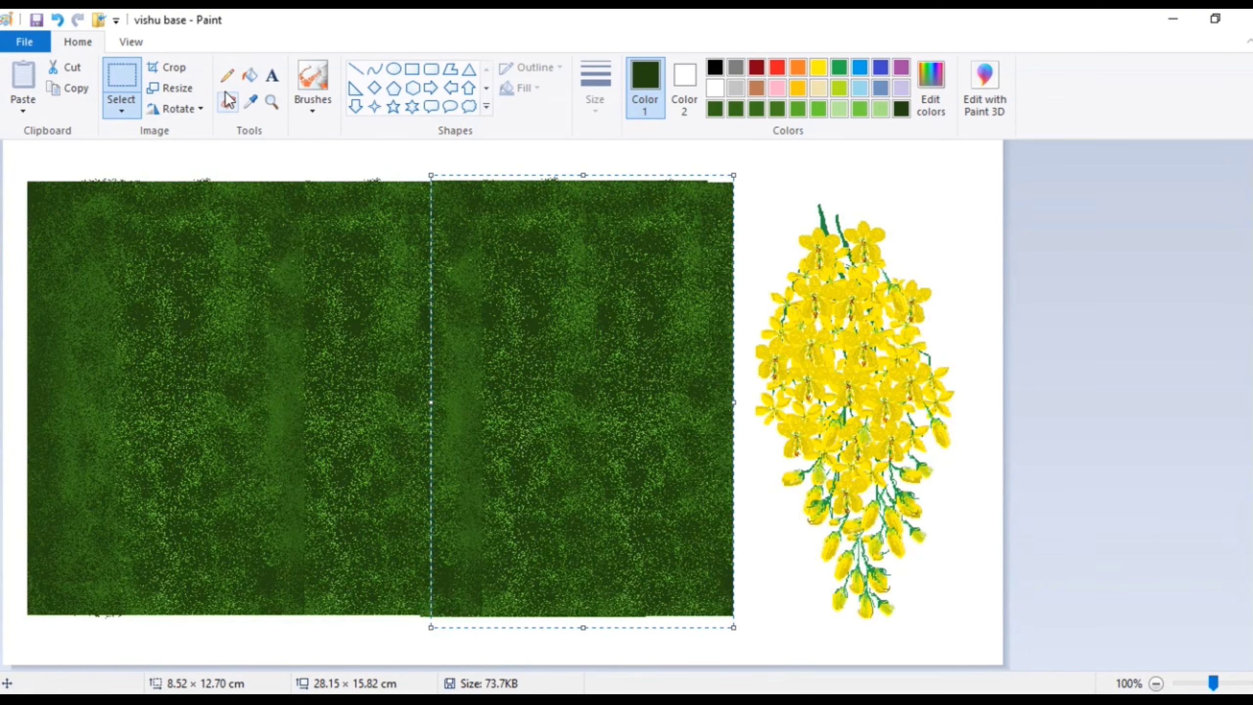
- Spray the darkest green over the seams and light patches of the widened panel to even out its texture
click(302, 85)
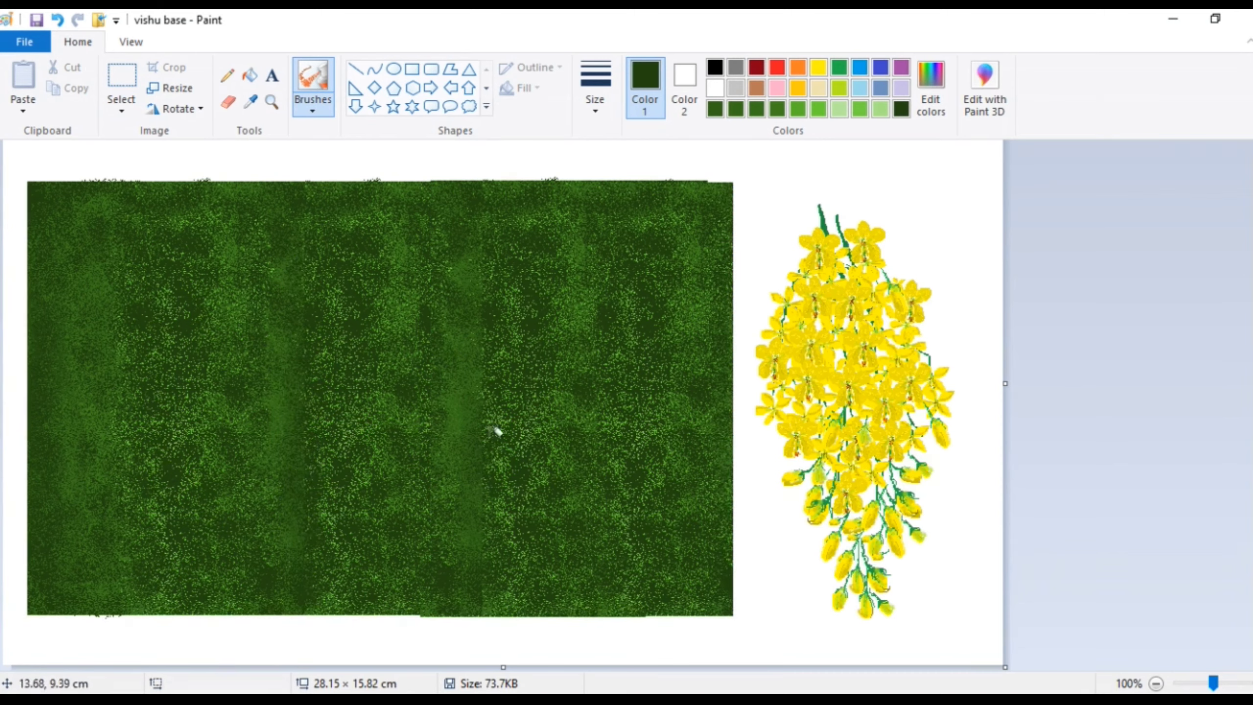
drag(407, 144, 408, 175)
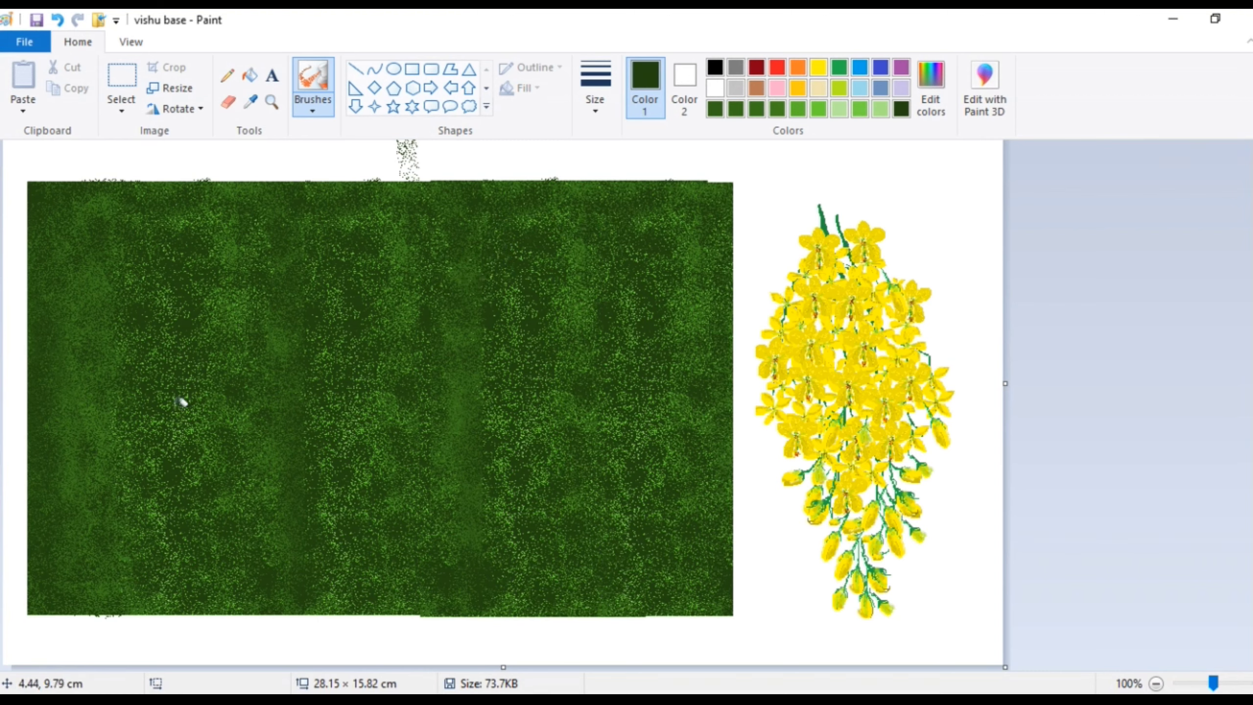
drag(302, 508, 311, 500)
drag(121, 449, 142, 555)
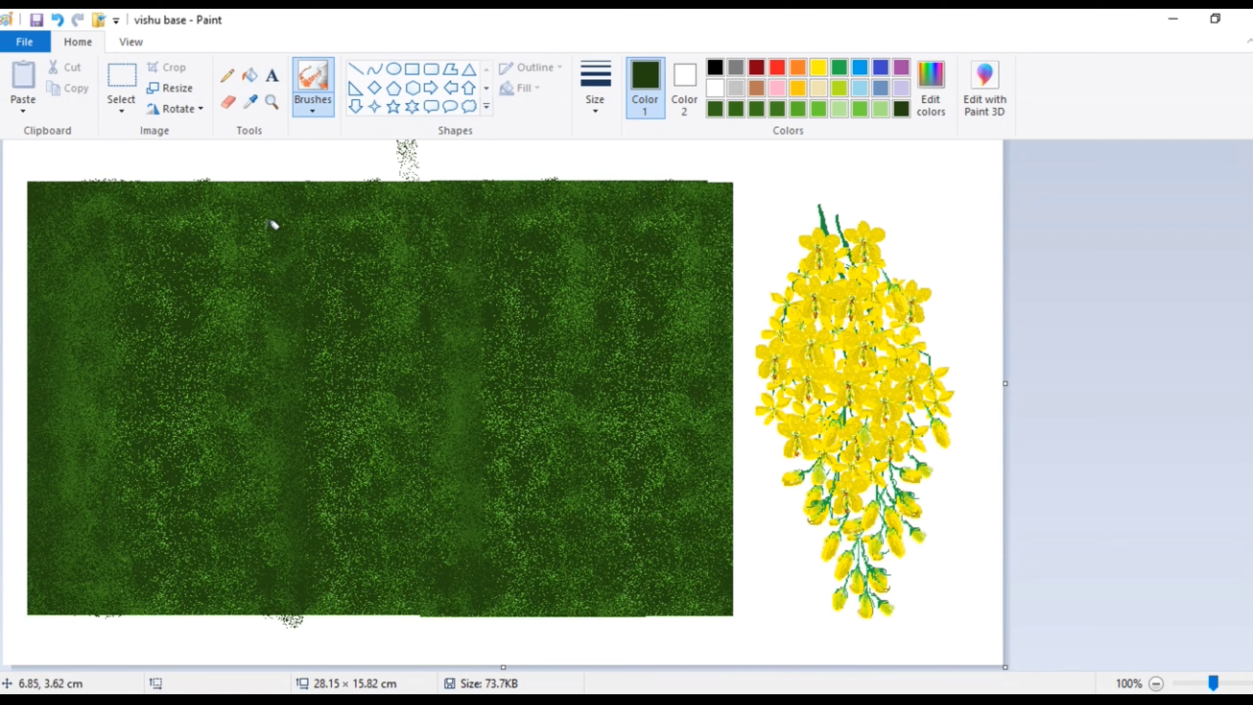
drag(201, 299, 238, 324)
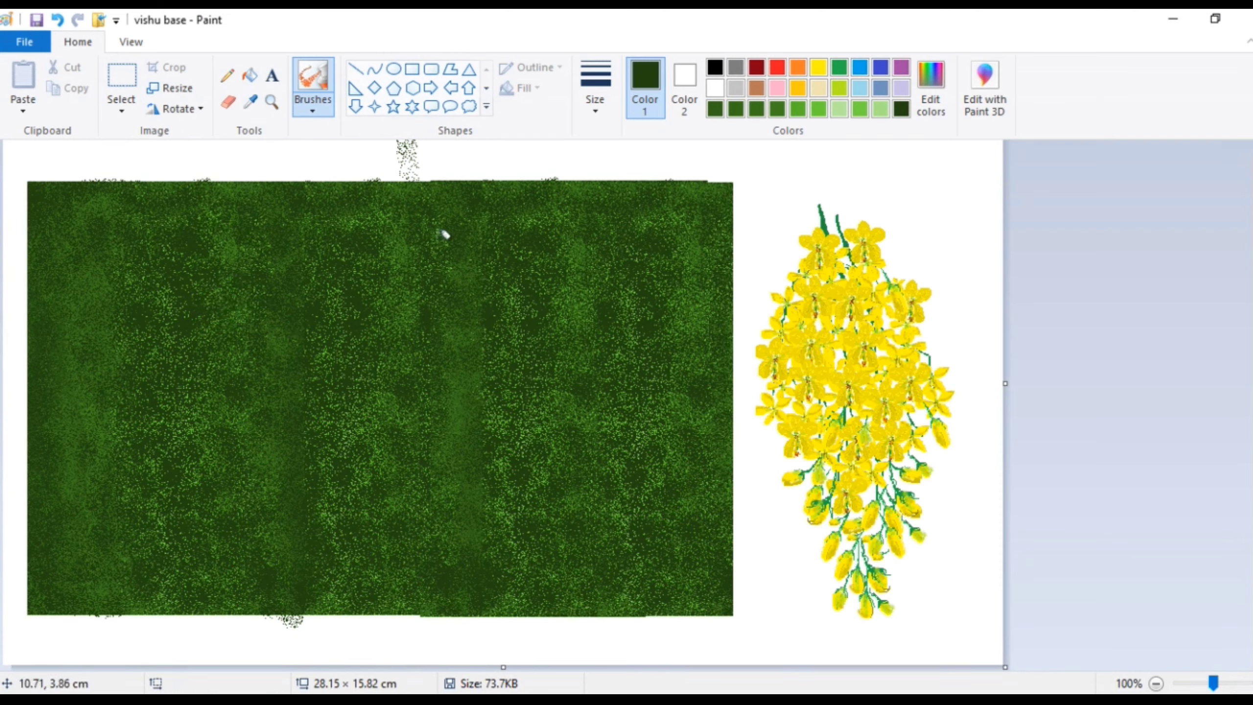
mouse_move(296, 605)
mouse_down()
mouse_move(520, 603)
mouse_move(550, 609)
mouse_up()
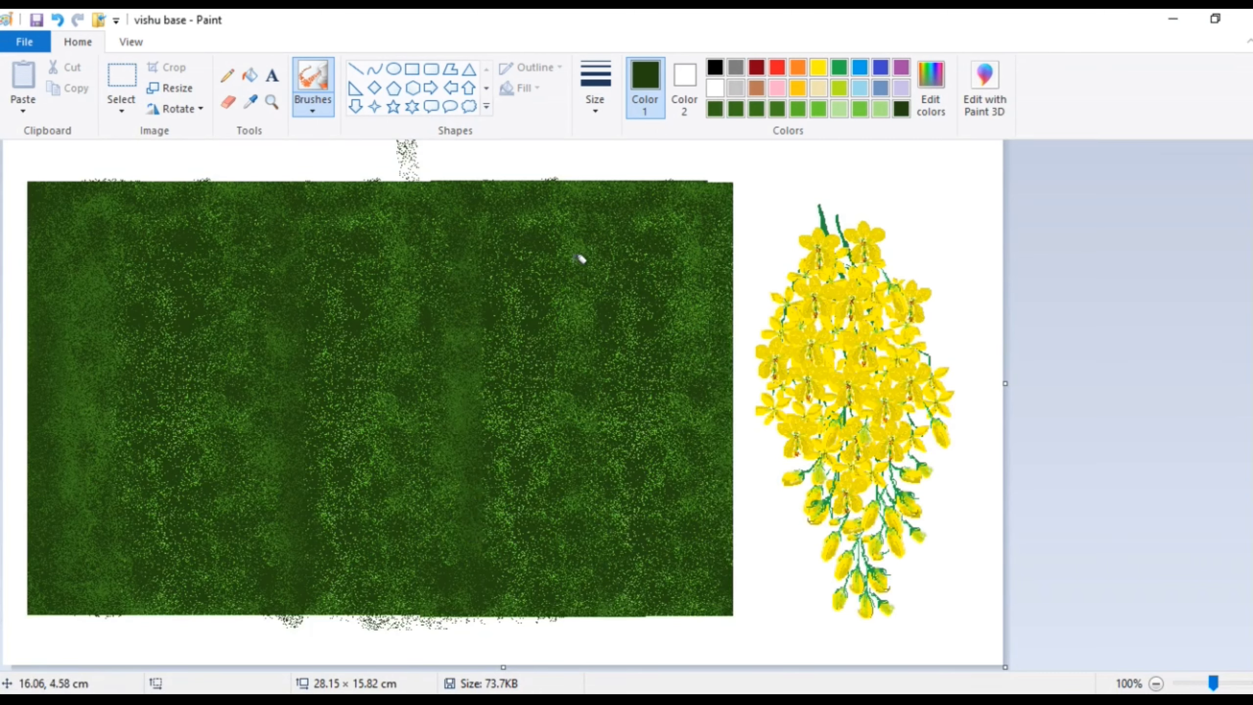
- Delete thin strips along all four sides of the widened green panel to give it clean, straight edges
click(117, 73)
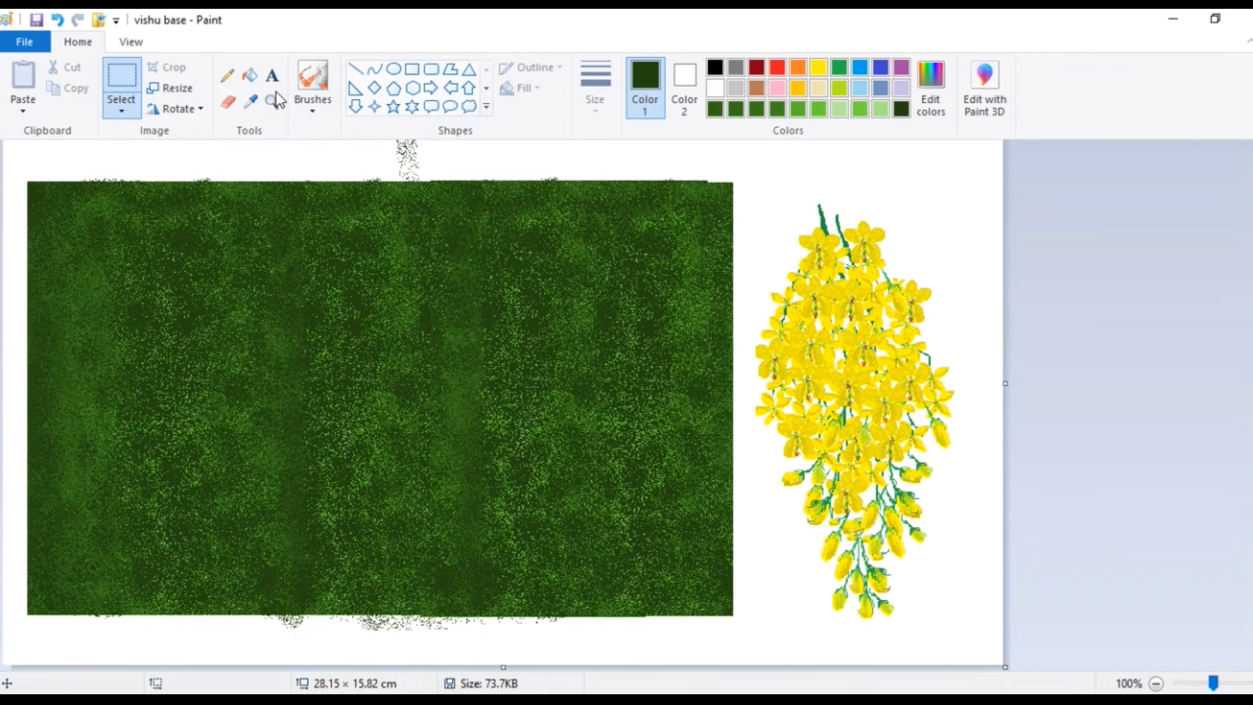
drag(12, 187, 774, 139)
key(Delete)
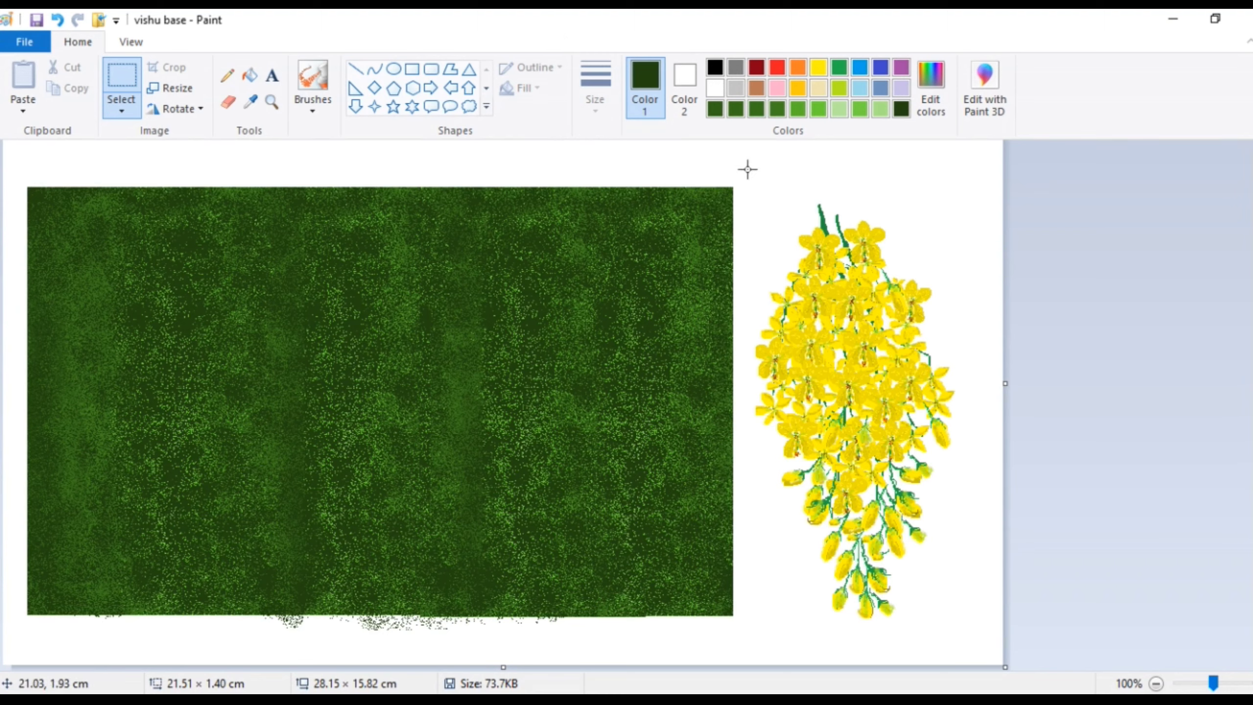
drag(729, 177, 749, 641)
key(Delete)
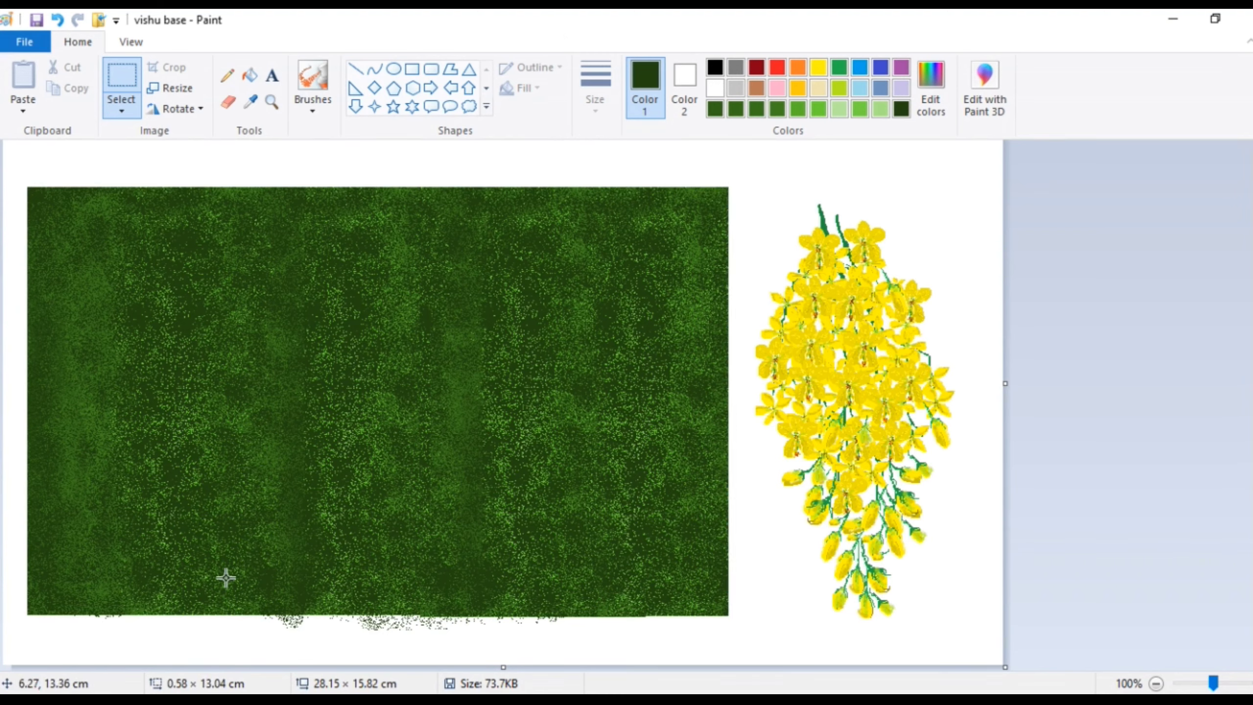
drag(16, 609, 776, 661)
key(Delete)
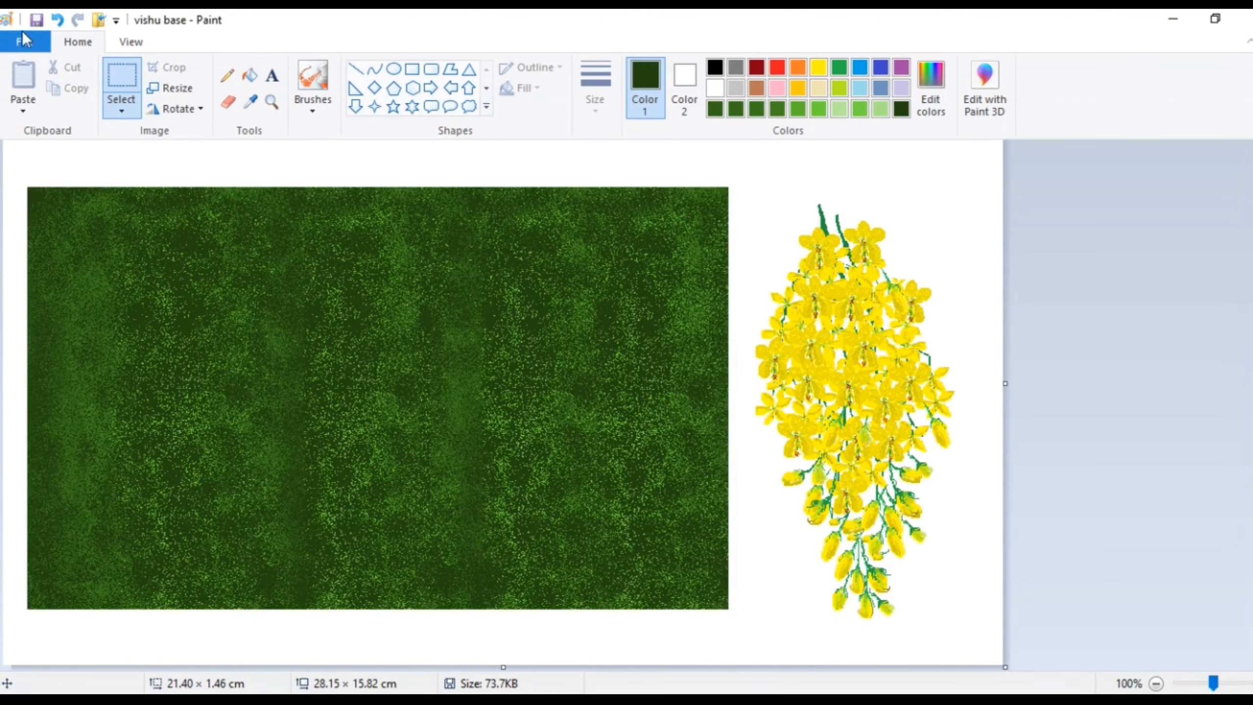
drag(30, 172, 749, 660)
key(Delete)
key(Delete)
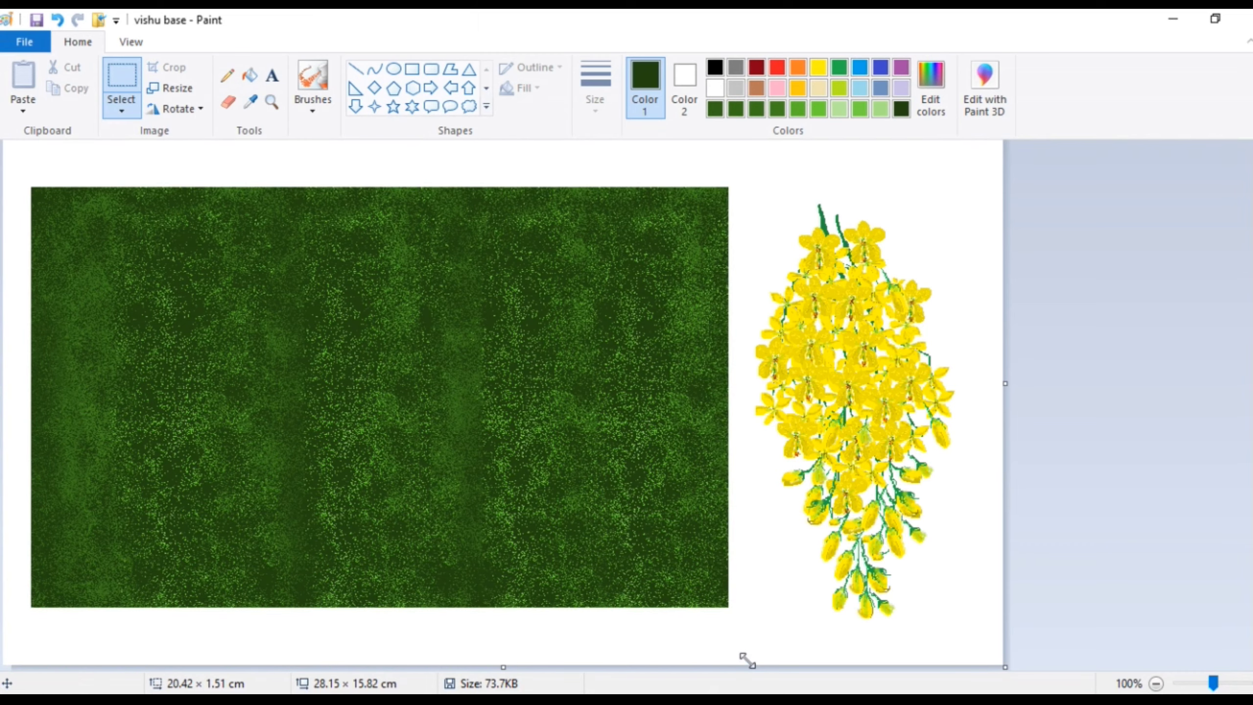
- Select the flower cluster and place it over the left part of the green panel, within its upper and lower edges
mouse_move(755, 177)
mouse_down()
mouse_move(1057, 403)
mouse_move(1026, 527)
mouse_up()
click(1026, 527)
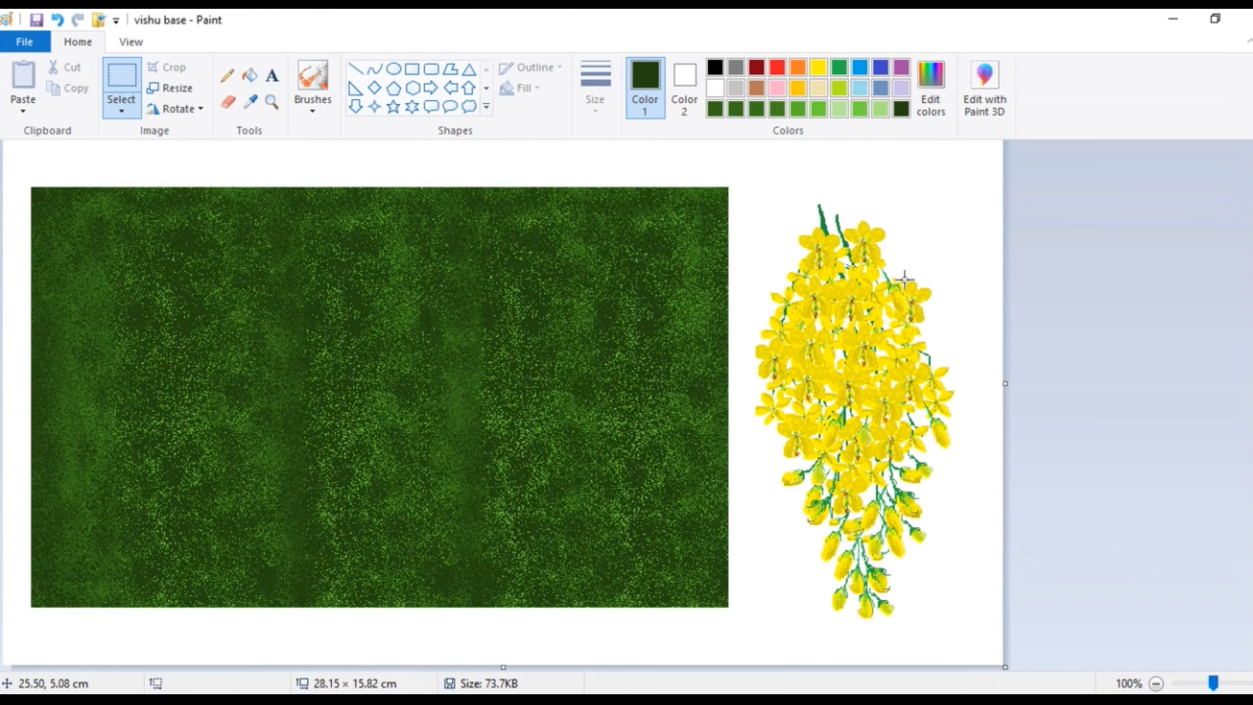
mouse_move(744, 179)
mouse_down()
mouse_move(982, 551)
mouse_move(993, 643)
mouse_up()
drag(937, 568, 238, 484)
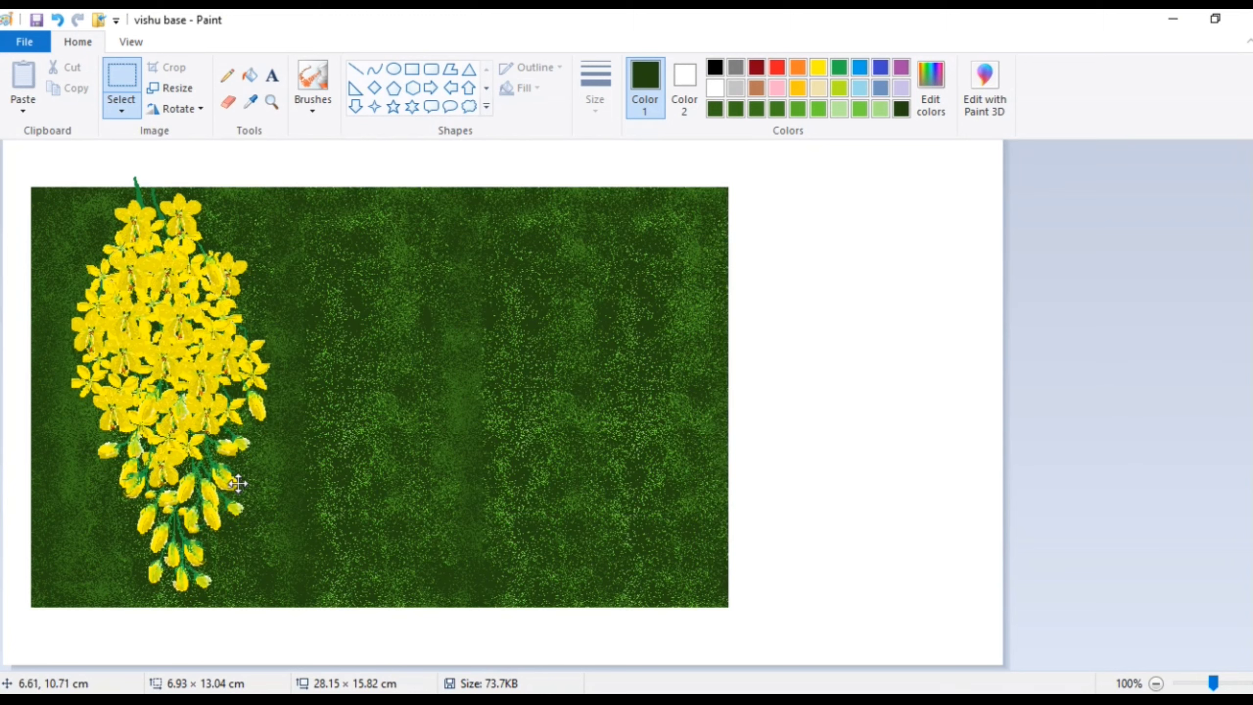
drag(217, 356, 280, 365)
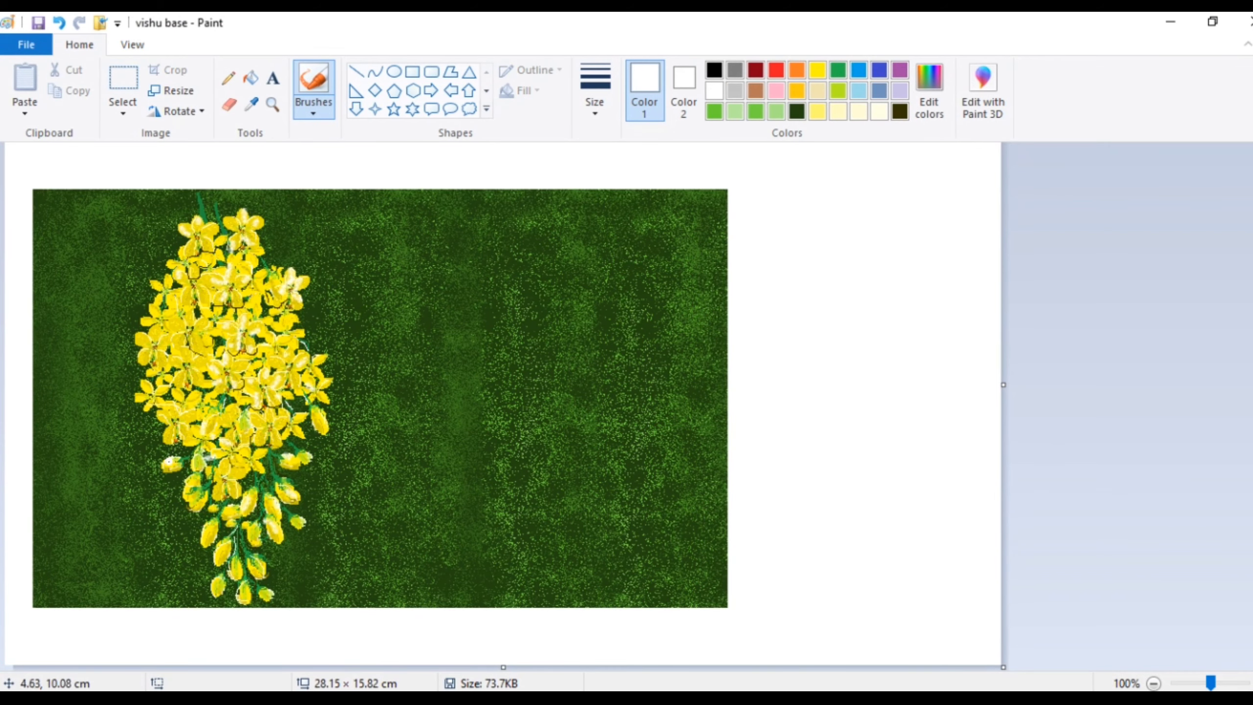
- Brush white highlights onto the petals along the left and right sides of the yellow flower cluster
mouse_move(149, 396)
mouse_down()
mouse_move(135, 398)
mouse_move(152, 341)
mouse_move(184, 366)
mouse_up()
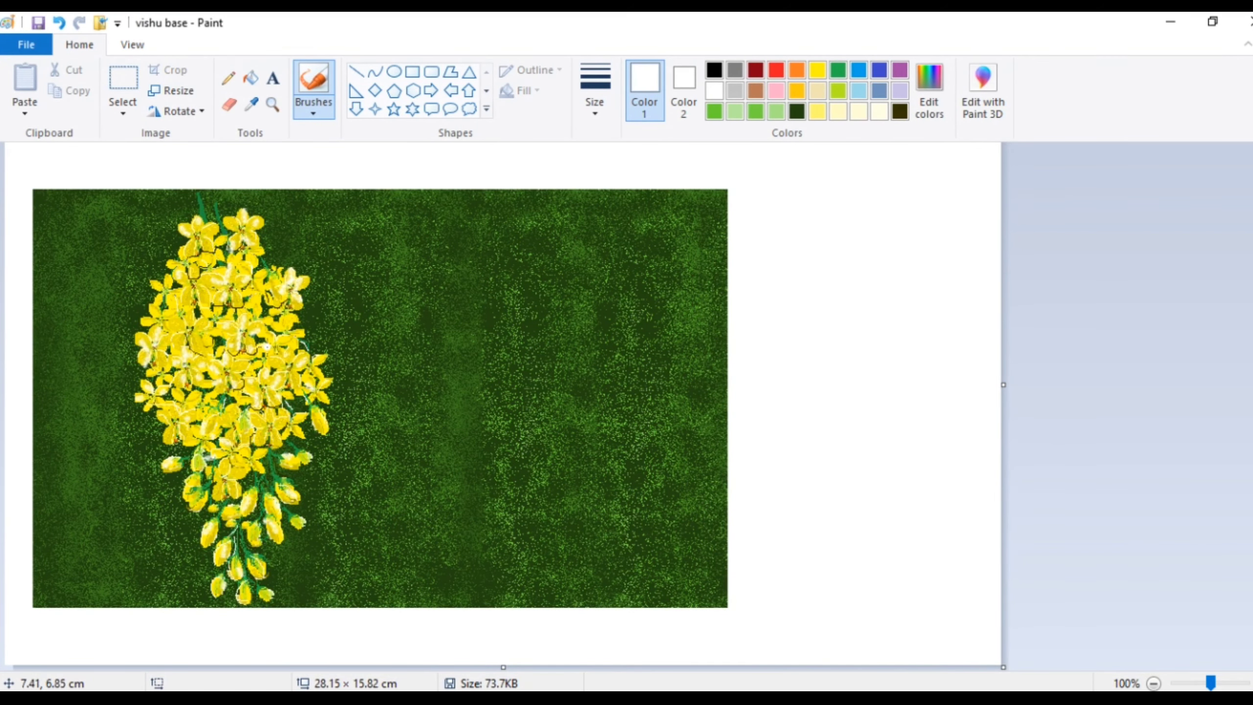
drag(299, 317, 292, 324)
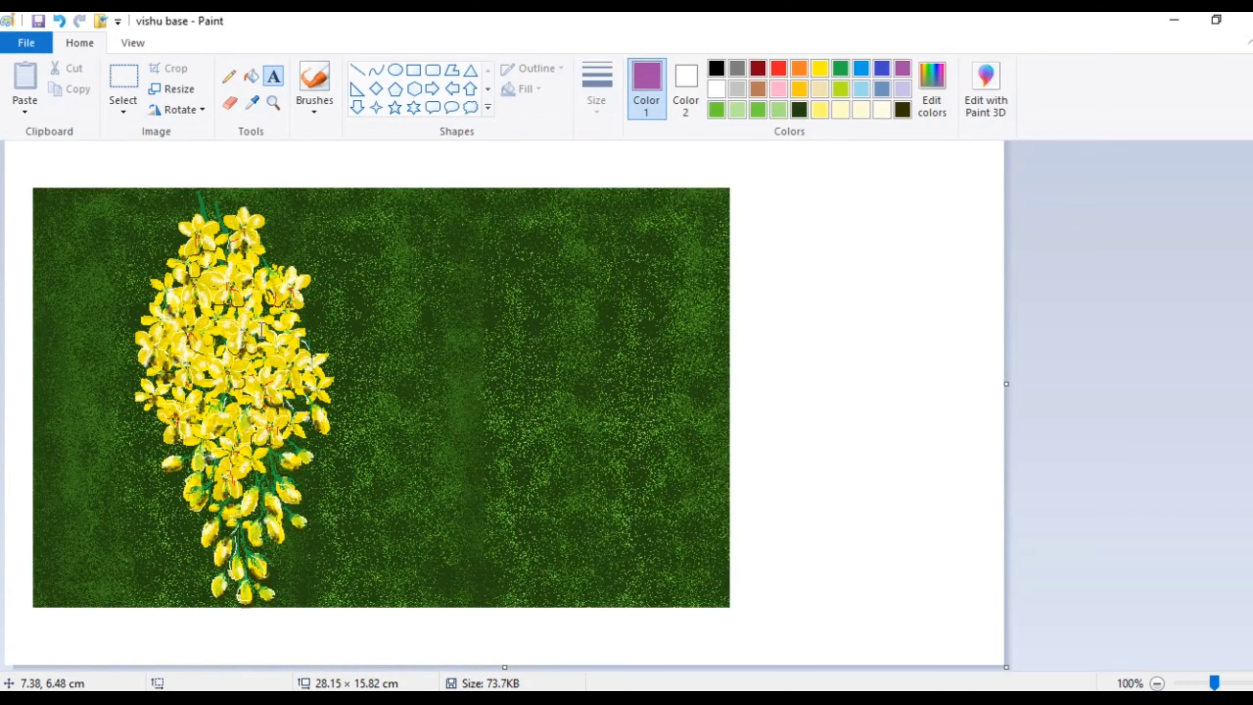
- Add a text box about 13.1 × 4.9 cm across the panel's middle and write "Happy Vishu" in Bahnschrift SemiCondensed
drag(249, 302, 680, 508)
drag(246, 307, 710, 482)
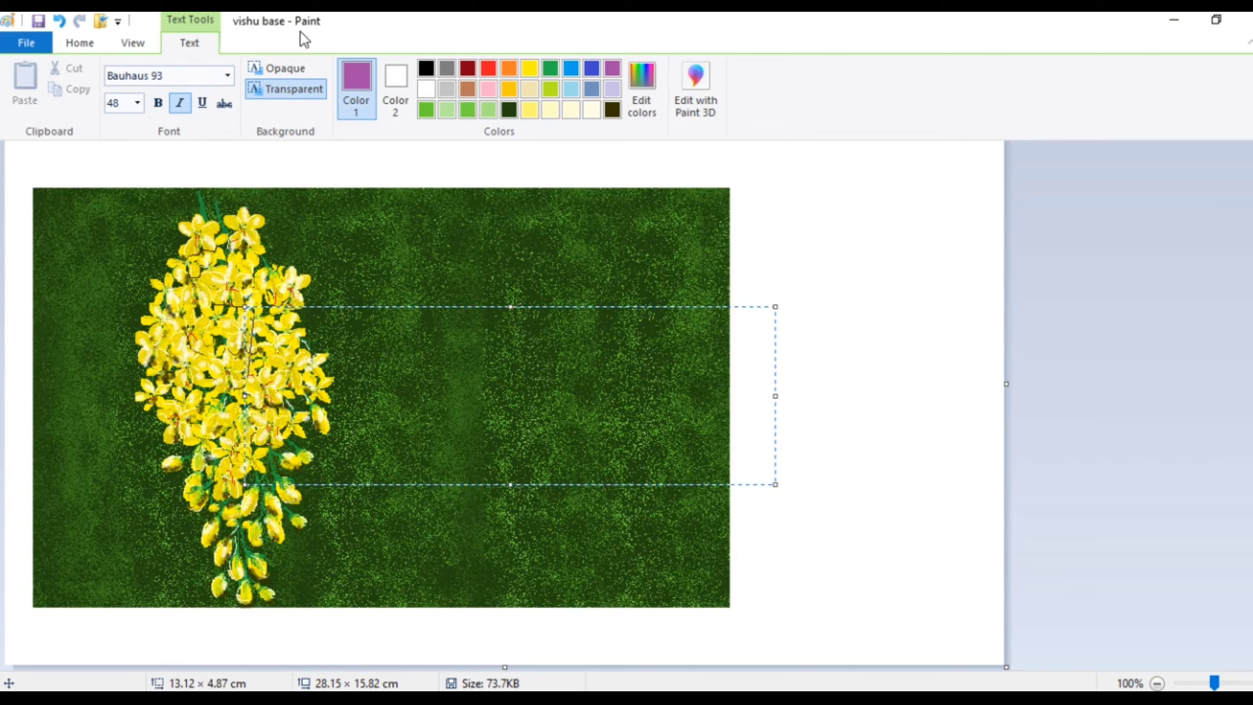
click(228, 76)
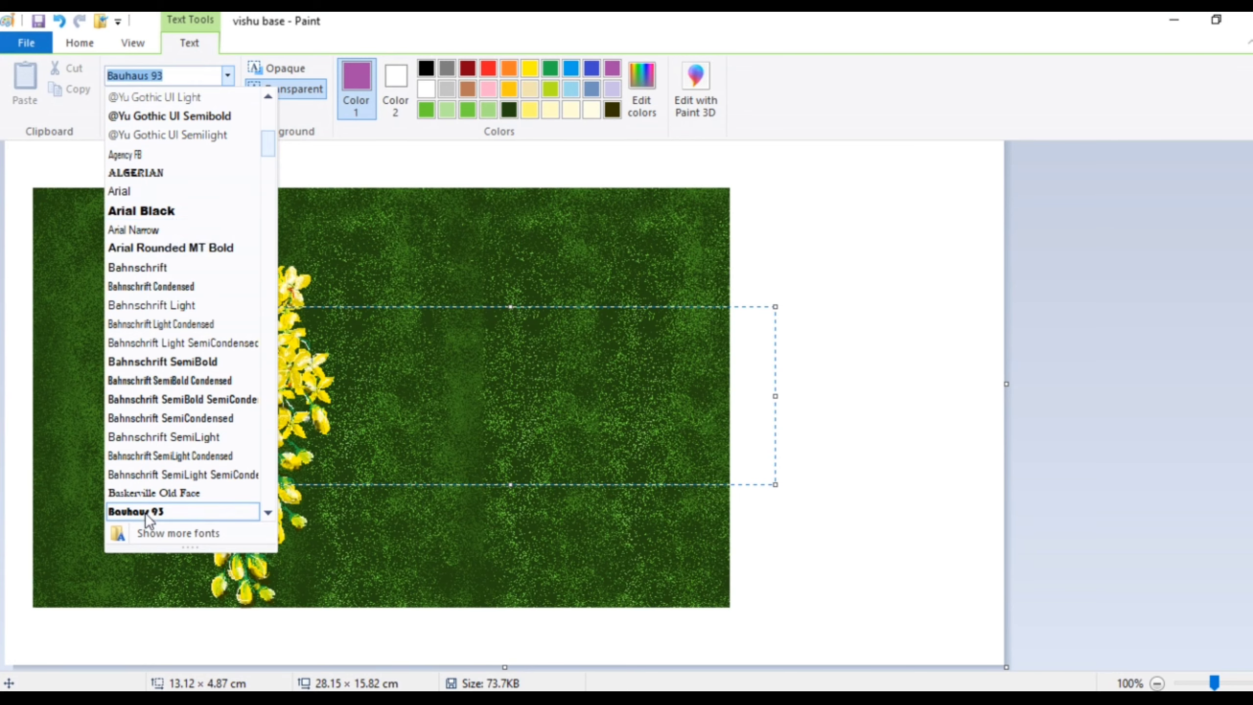
click(139, 418)
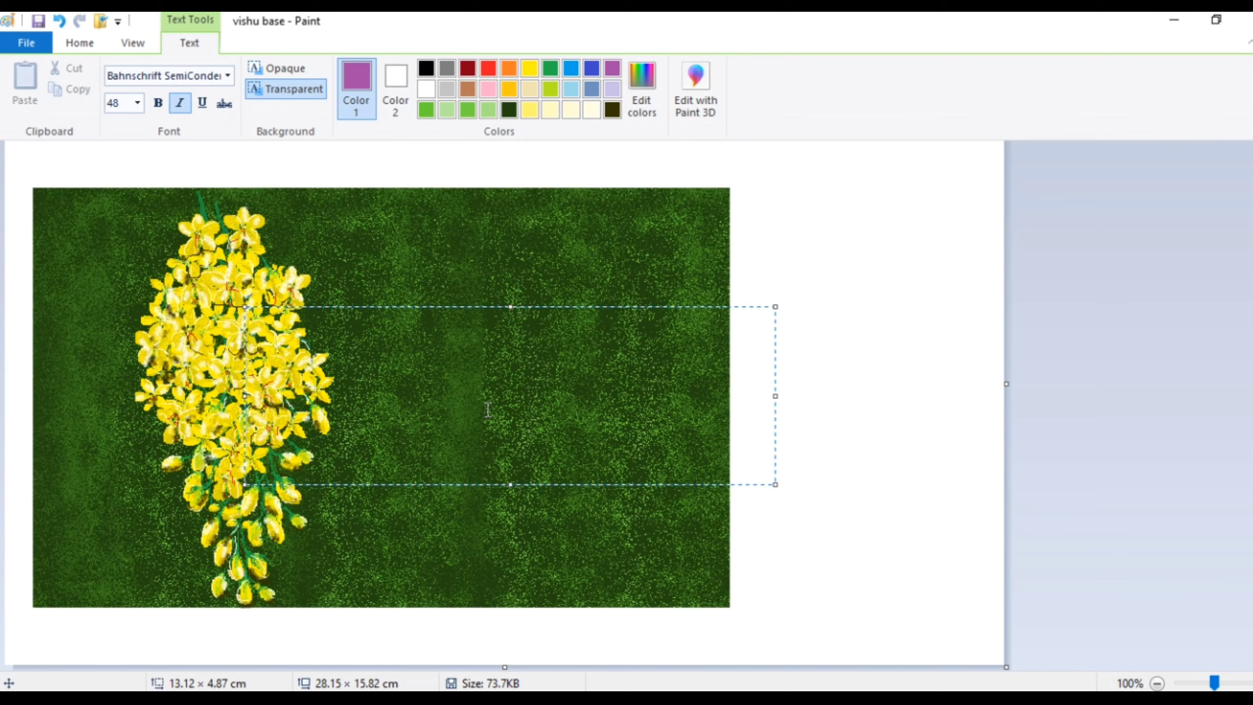
text(Happy)
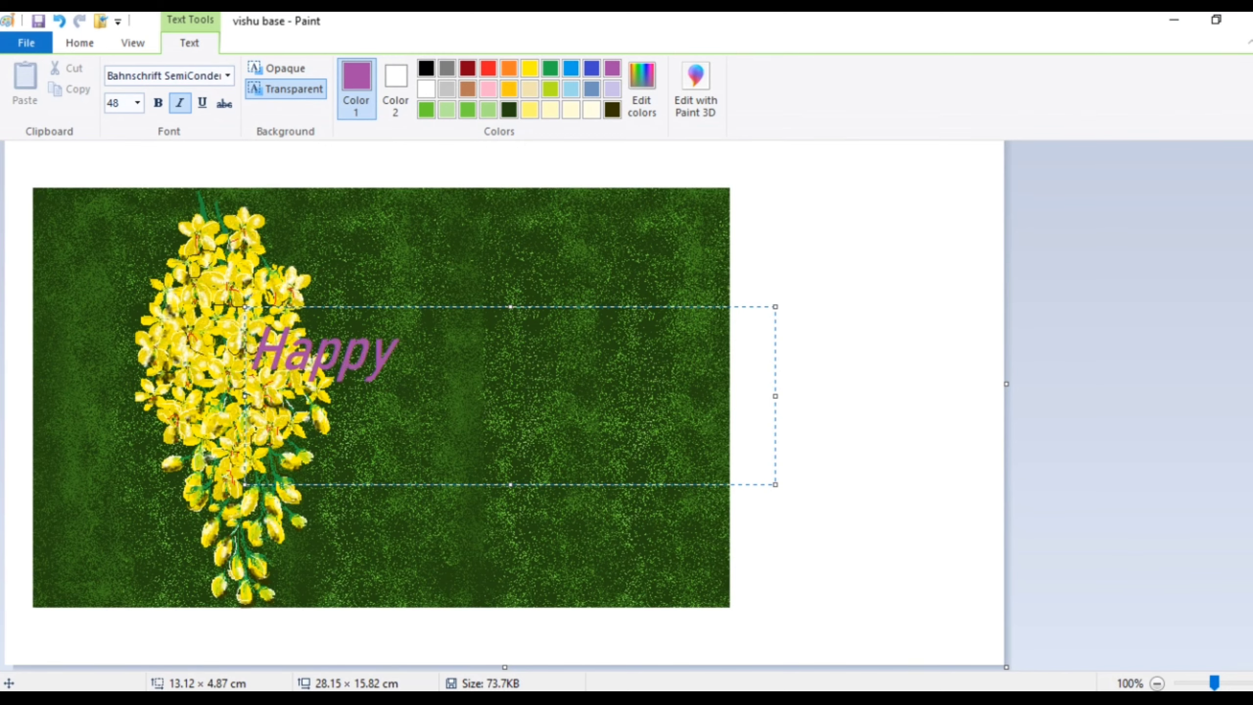
text( Vishu)
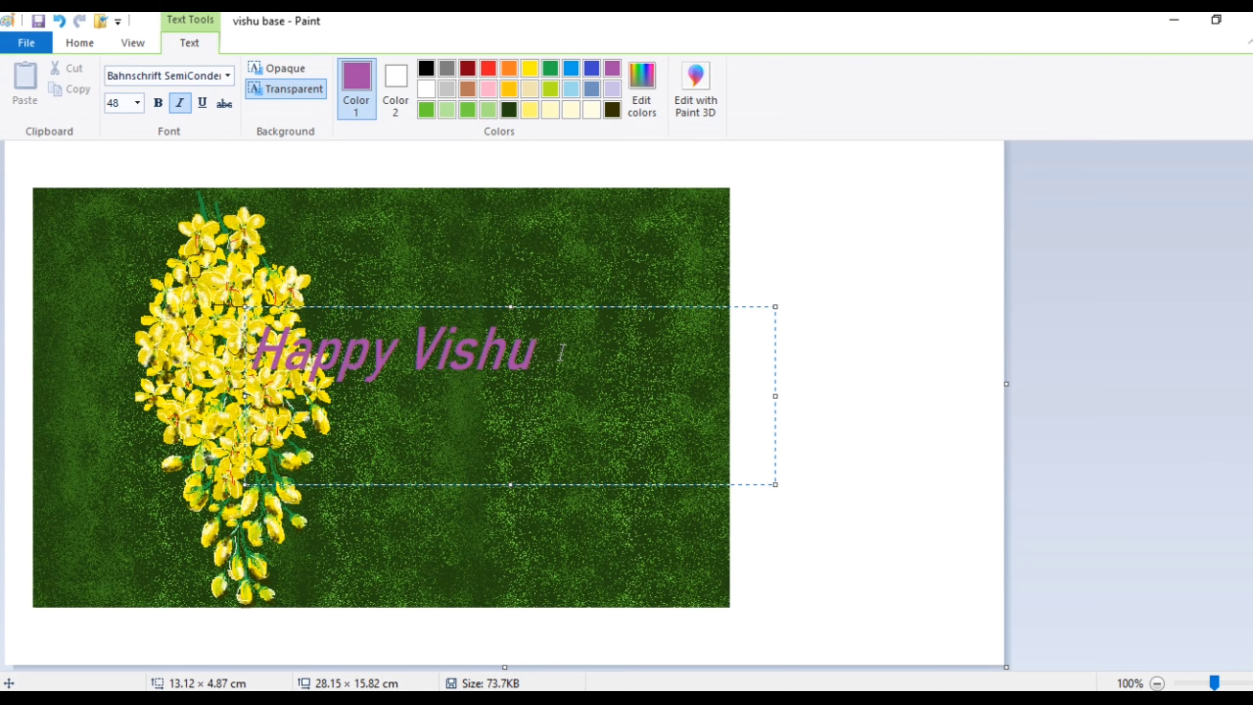
- Set the whole "Happy Vishu" text to font size 72
key(ctrl+a)
click(137, 102)
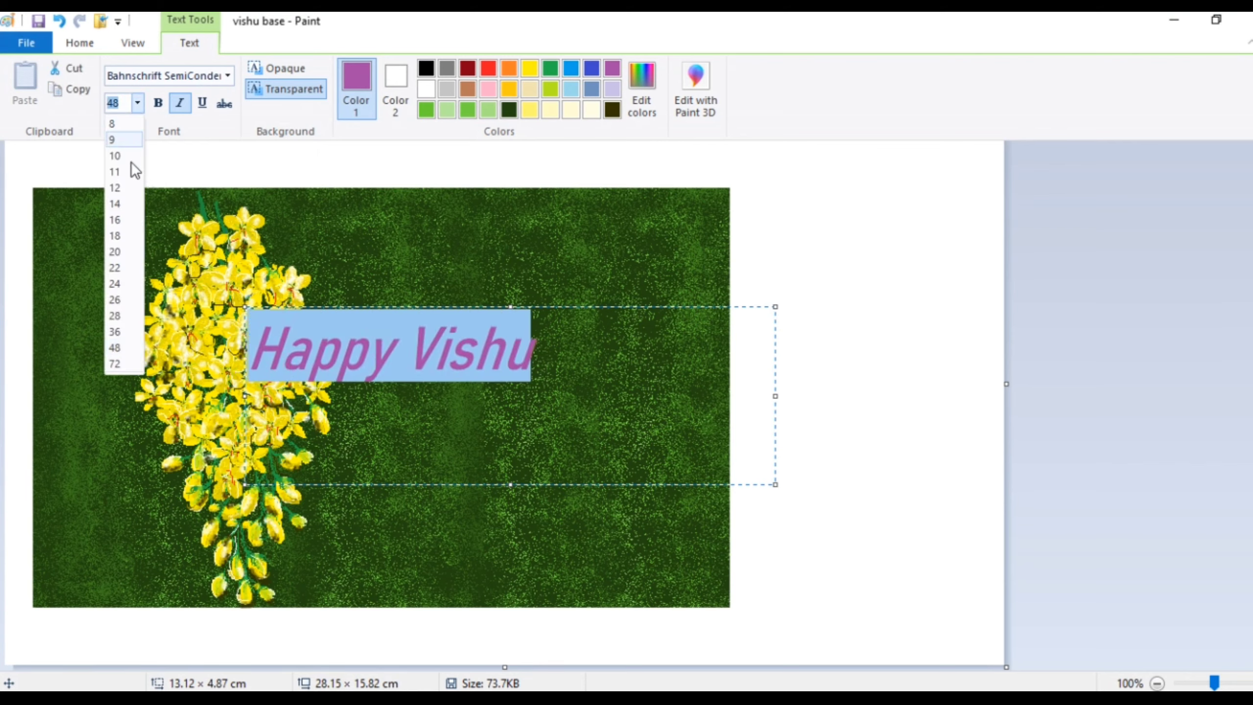
click(115, 362)
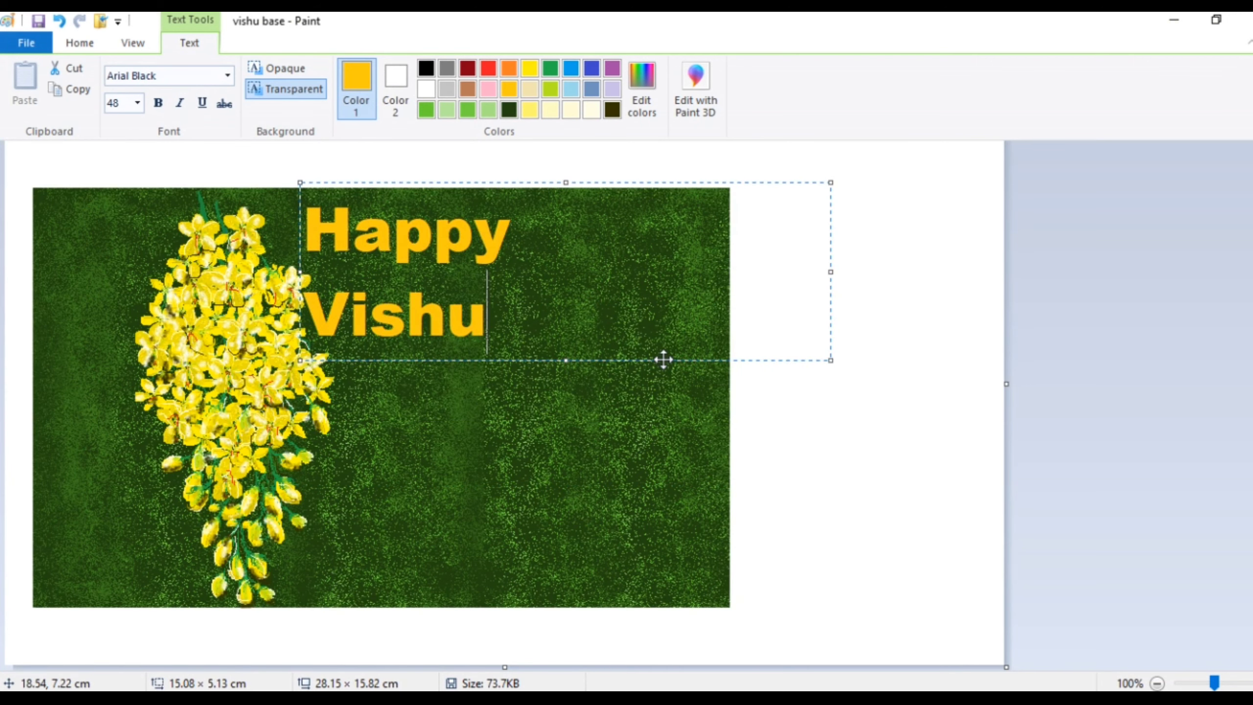
- Move the two-line "Happy Vishu" text clear of the flower cluster's right side, recolor it white and place it on the panel
drag(663, 359, 716, 431)
drag(572, 399, 359, 277)
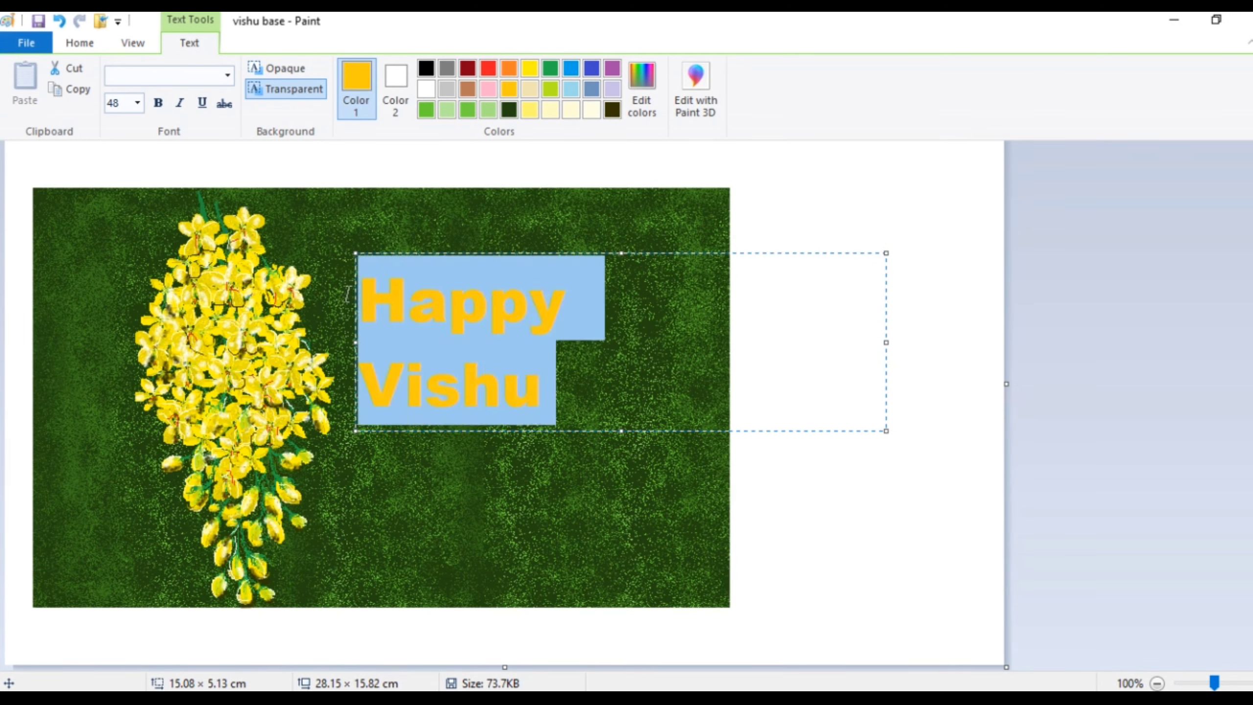
click(425, 89)
click(585, 296)
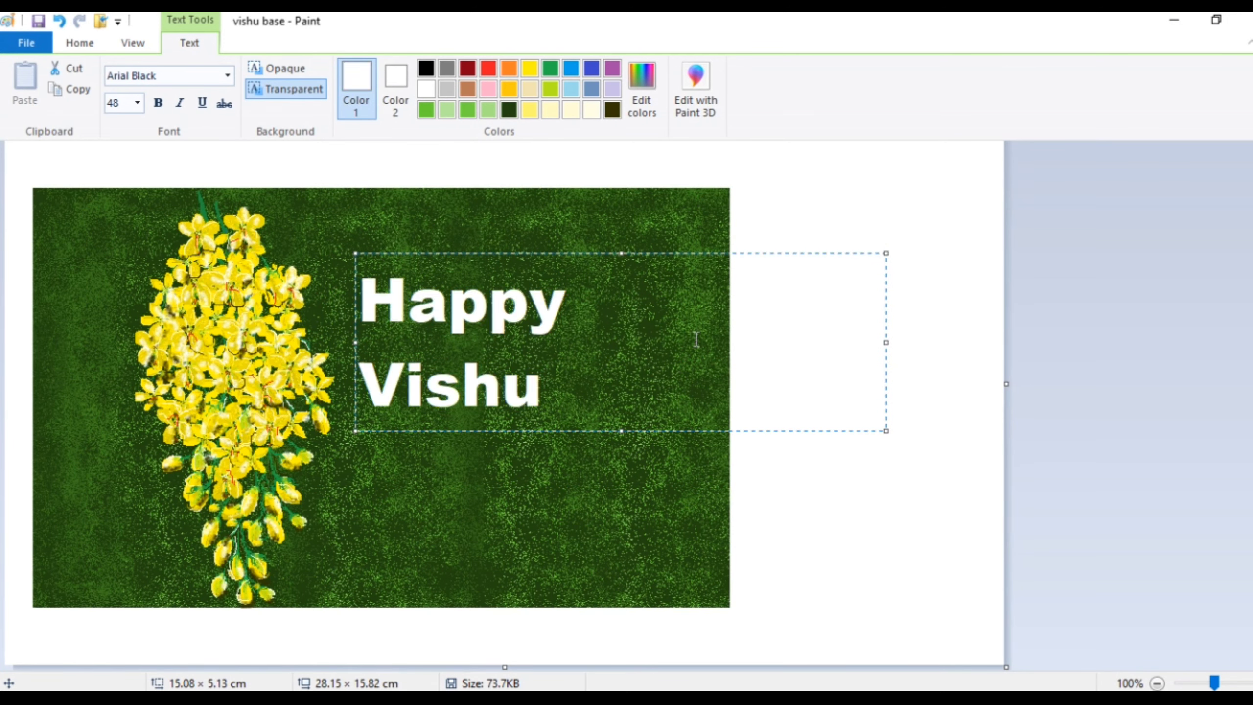
mouse_move(769, 429)
mouse_down()
mouse_move(818, 427)
mouse_move(783, 431)
mouse_up()
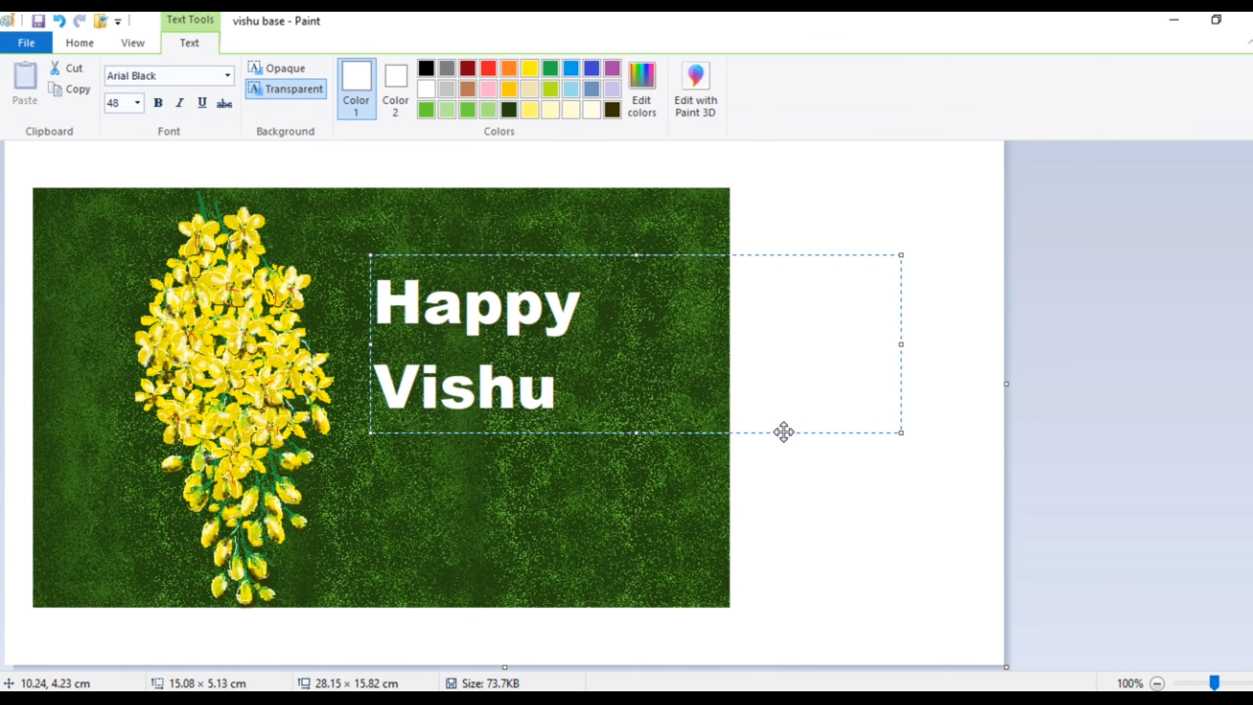
click(891, 173)
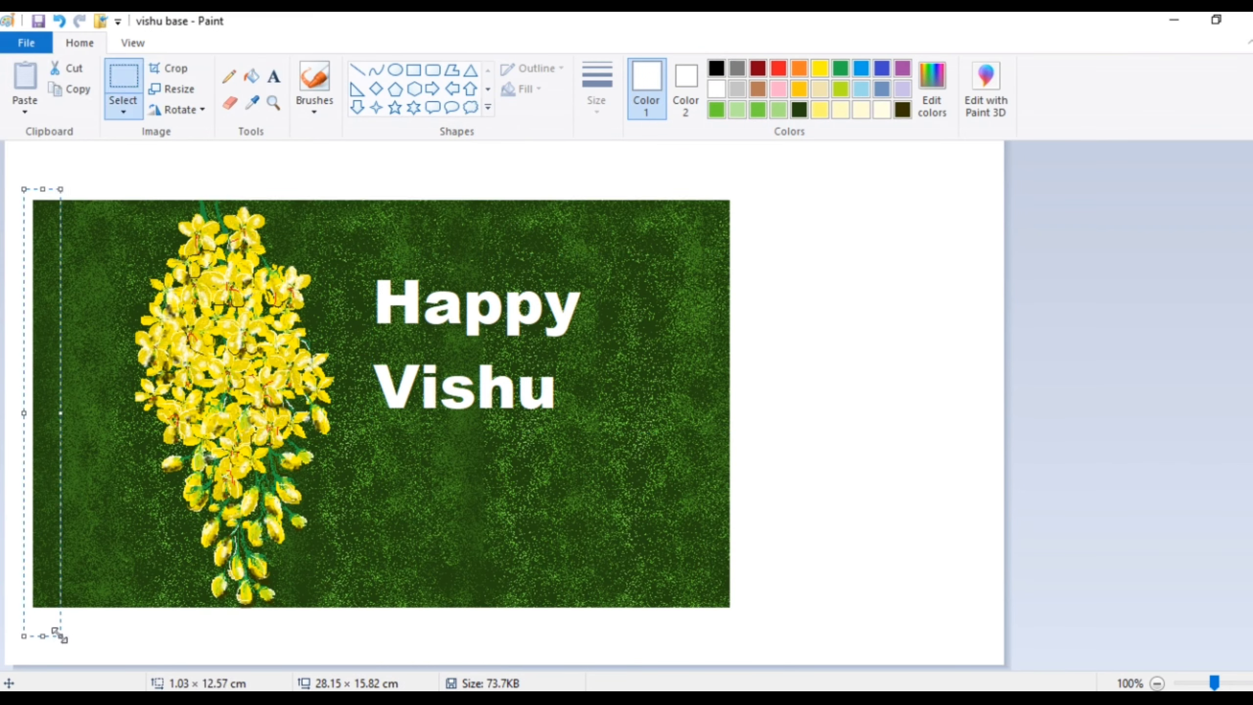
- Delete strips about 1.03 × 12.57 cm and 20.16 × 0.66 cm along the green panel's left and lower edges to trim it
key(Delete)
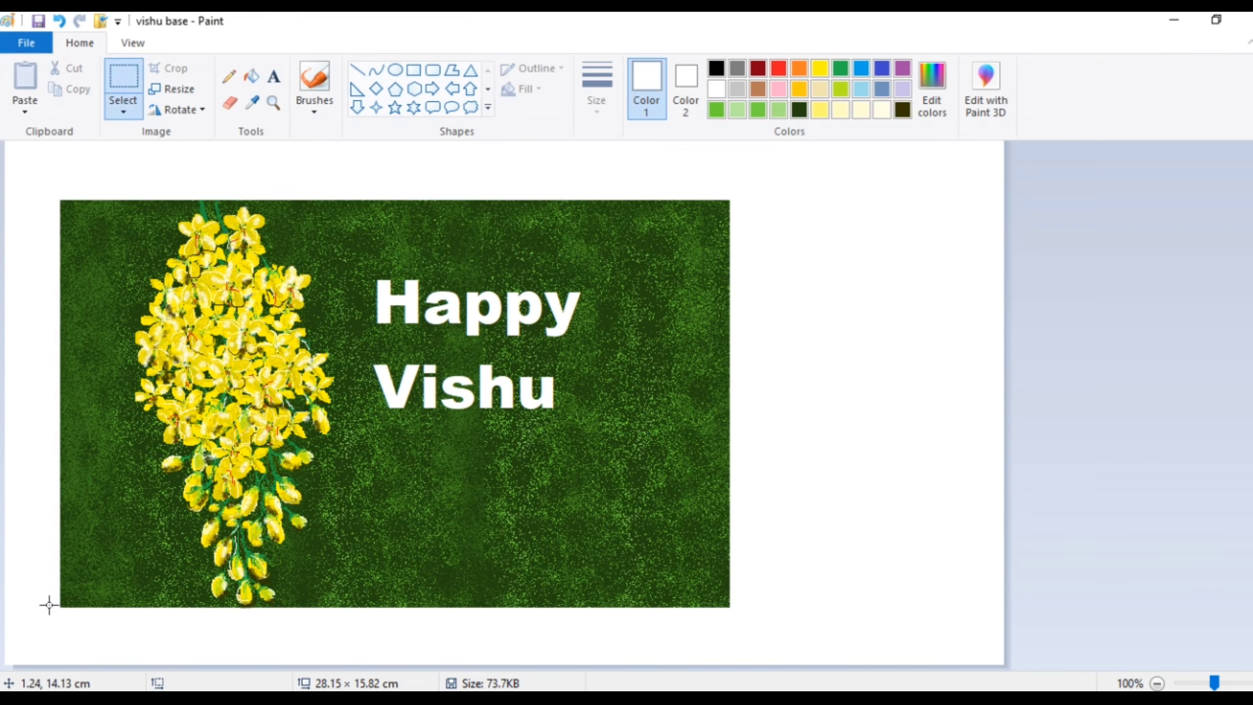
drag(49, 605, 765, 628)
key(Delete)
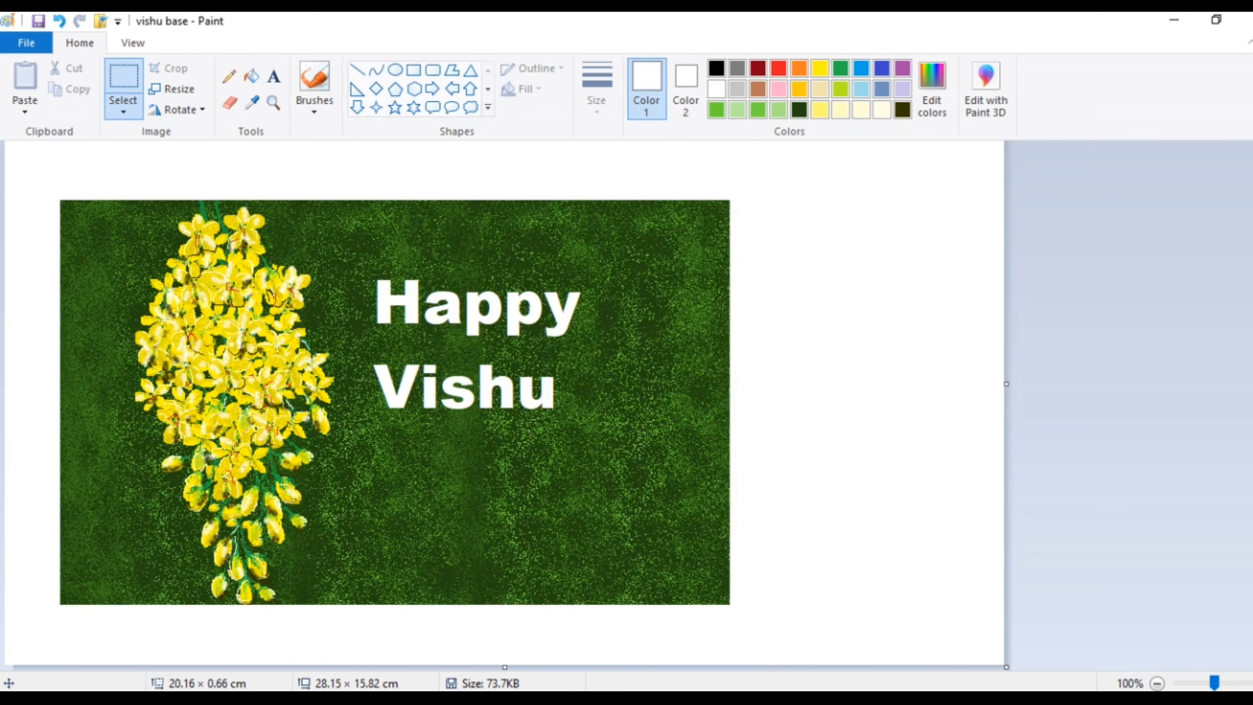